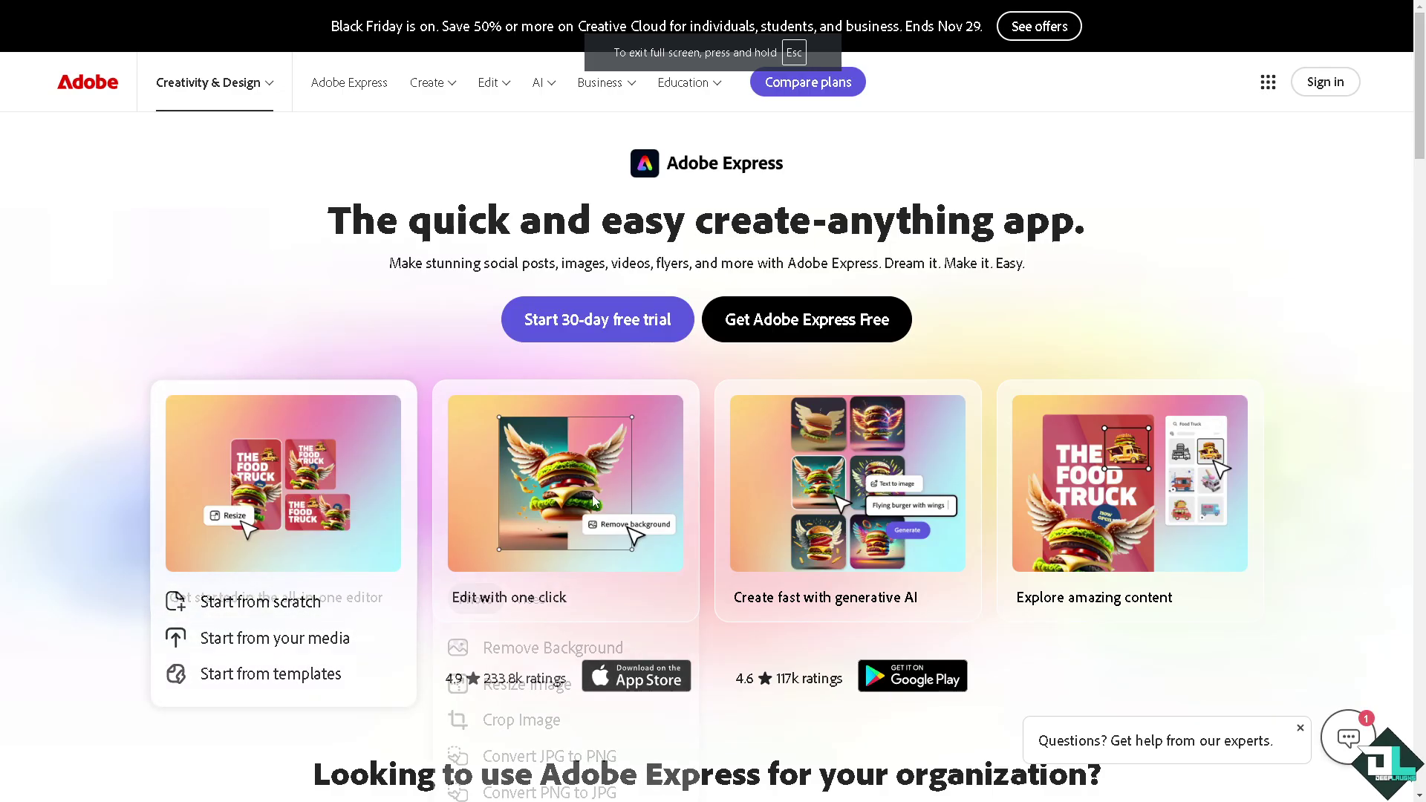
Step: Reveal more sign-in provider options on the Adobe Express sign-in page
mouse_move(868, 480)
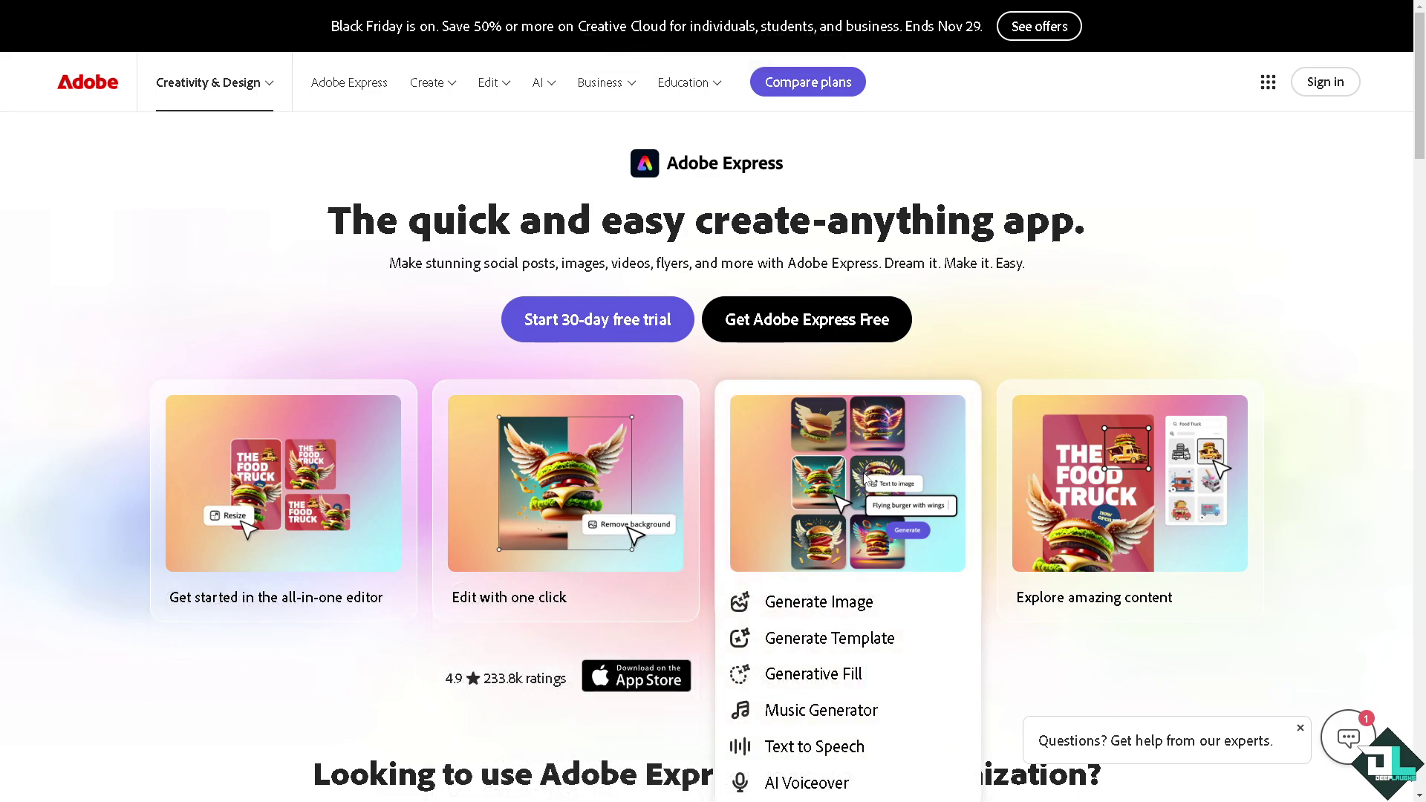
mouse_move(1042, 472)
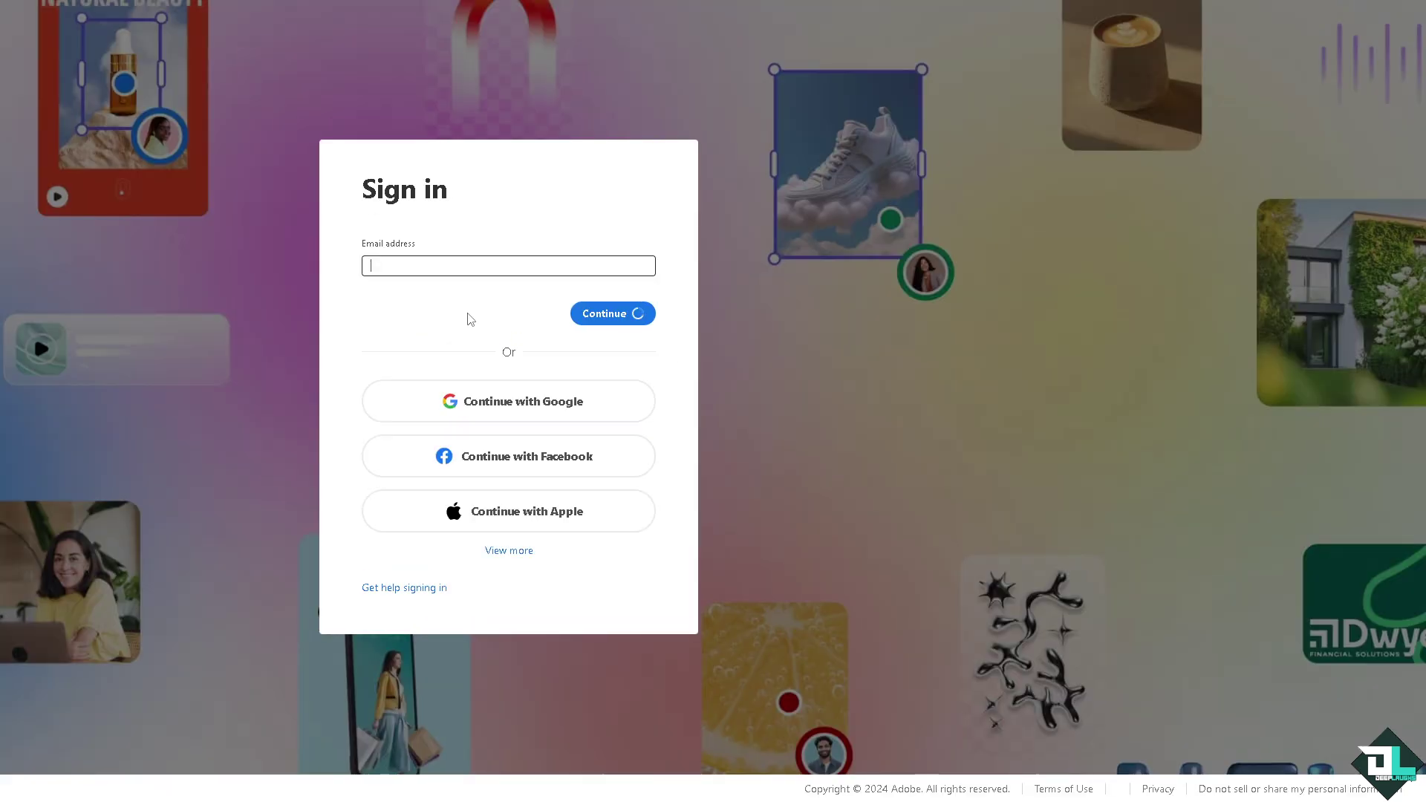
left_click(526, 553)
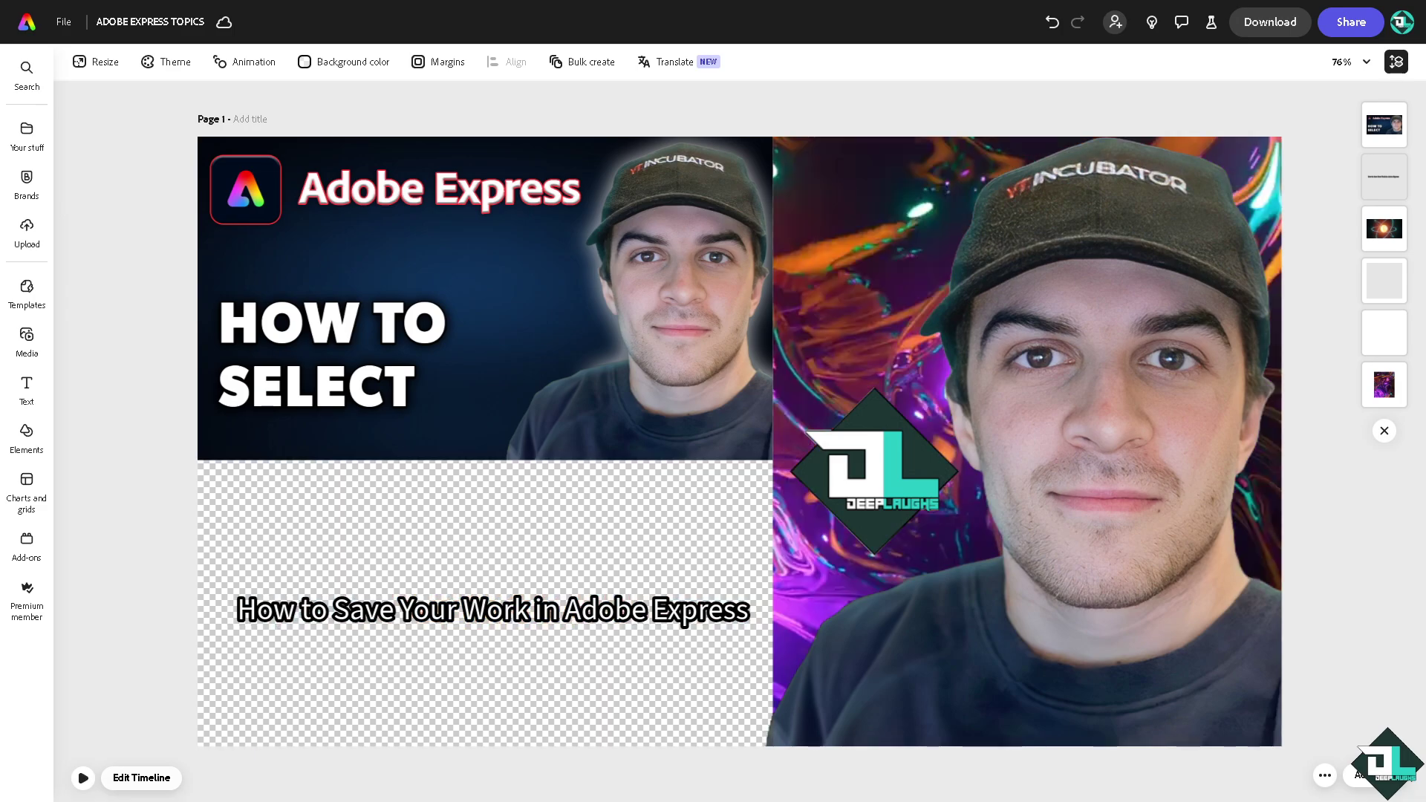
Step: Play the canvas video preview of page 1
left_click(83, 778)
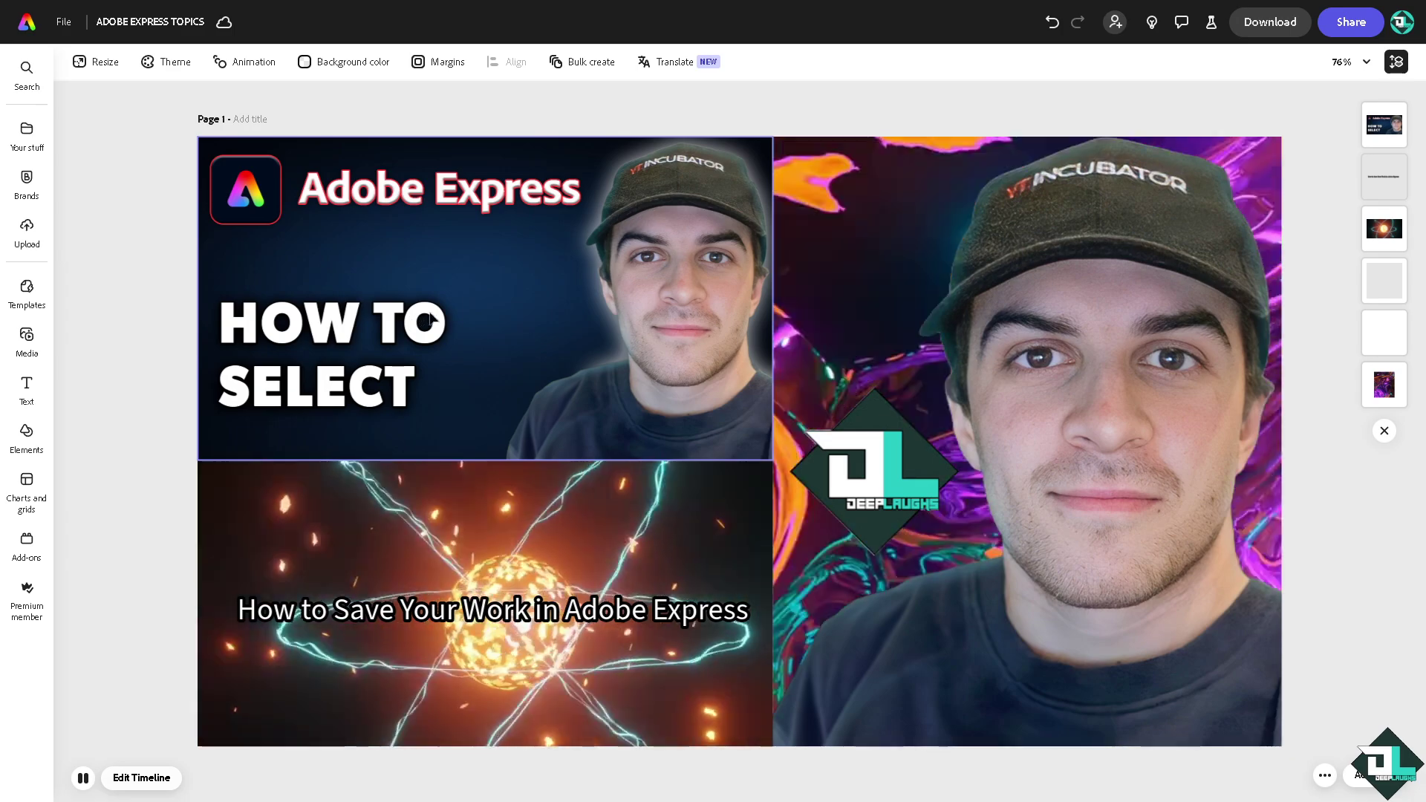
Step: Try 45% opacity on the top-left image, then restore it to 100%
left_click(423, 235)
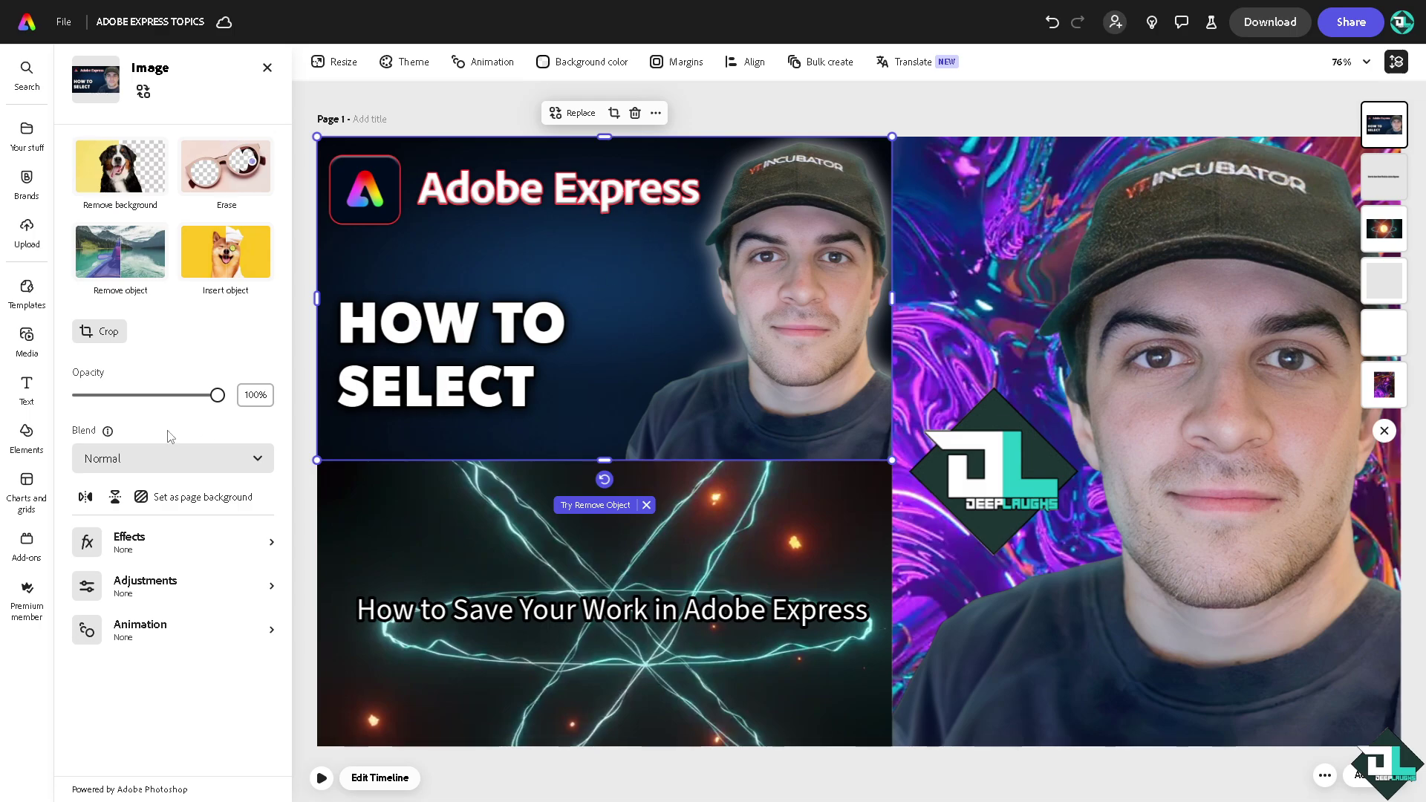
left_click_drag(217, 395, 141, 395)
left_click(218, 396)
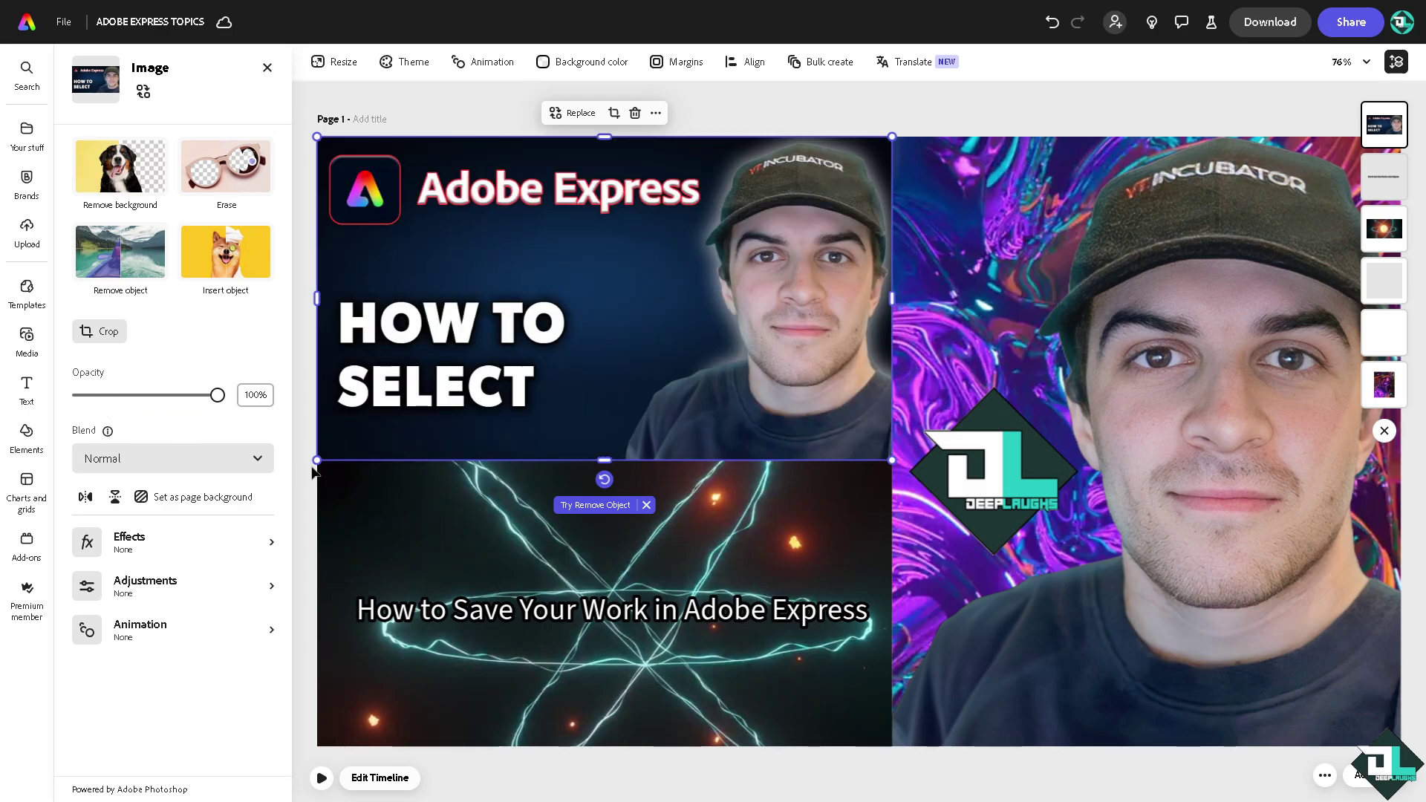
Step: Try Multiply, then set Screen blend mode on the image and show its animation presets
left_click(255, 458)
left_click(197, 573)
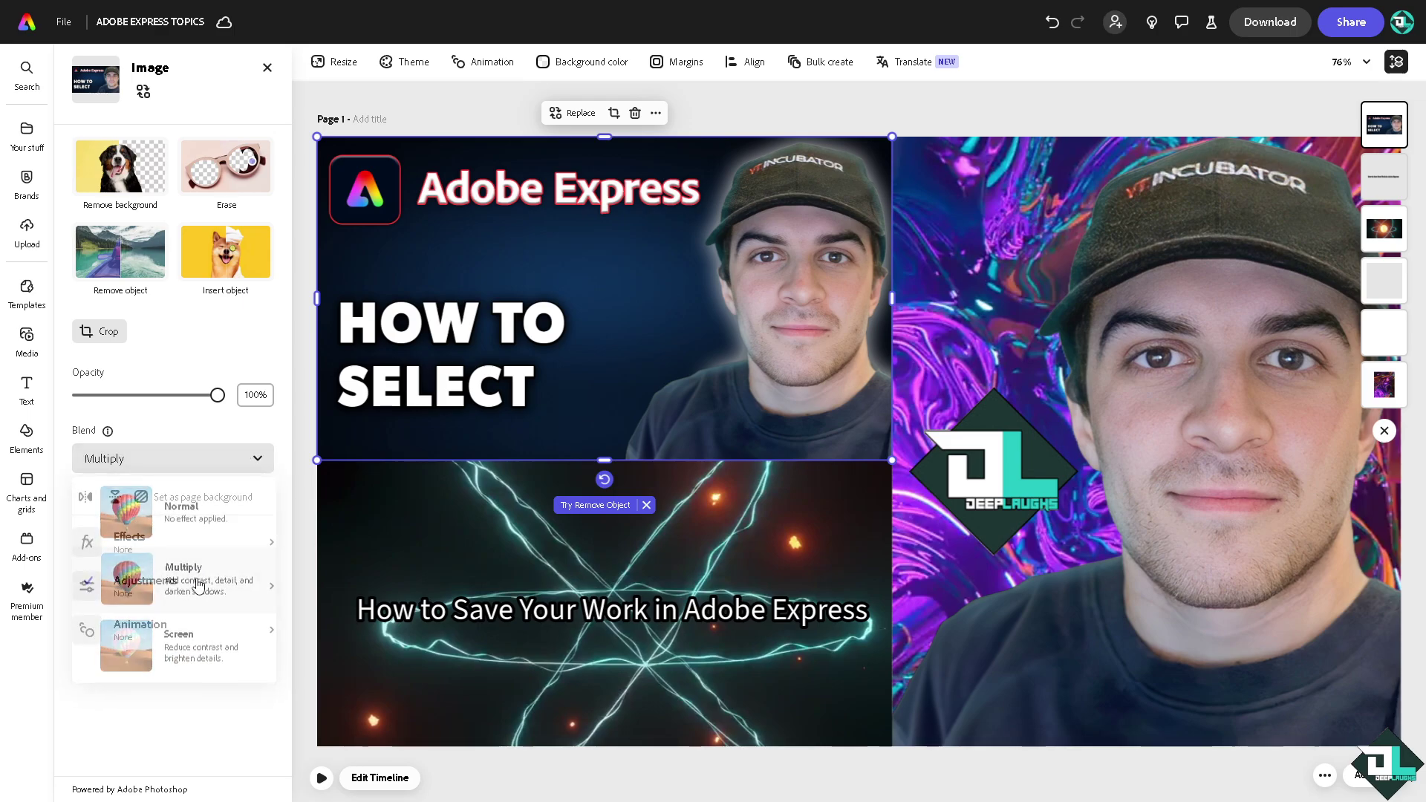
left_click(254, 458)
left_click(194, 647)
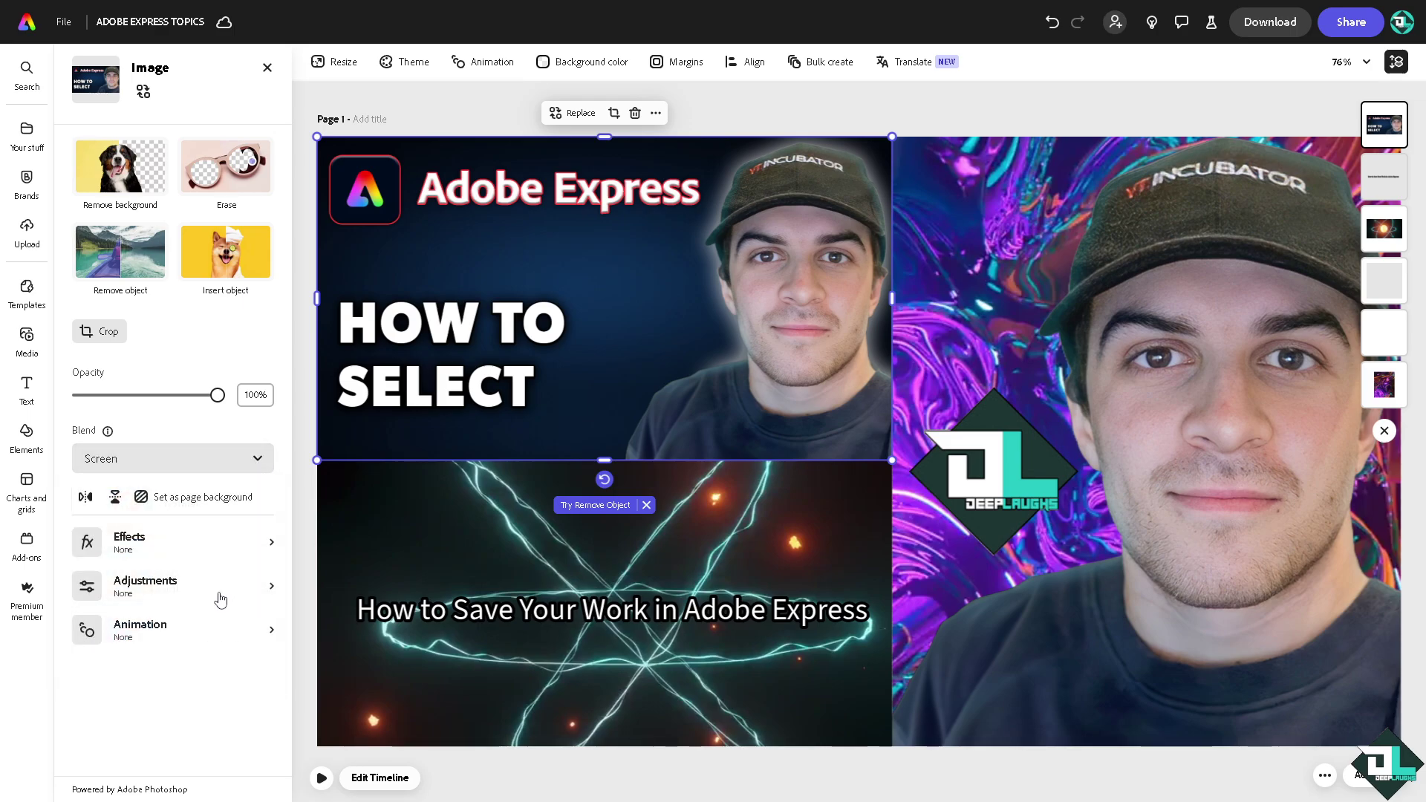
left_click(194, 641)
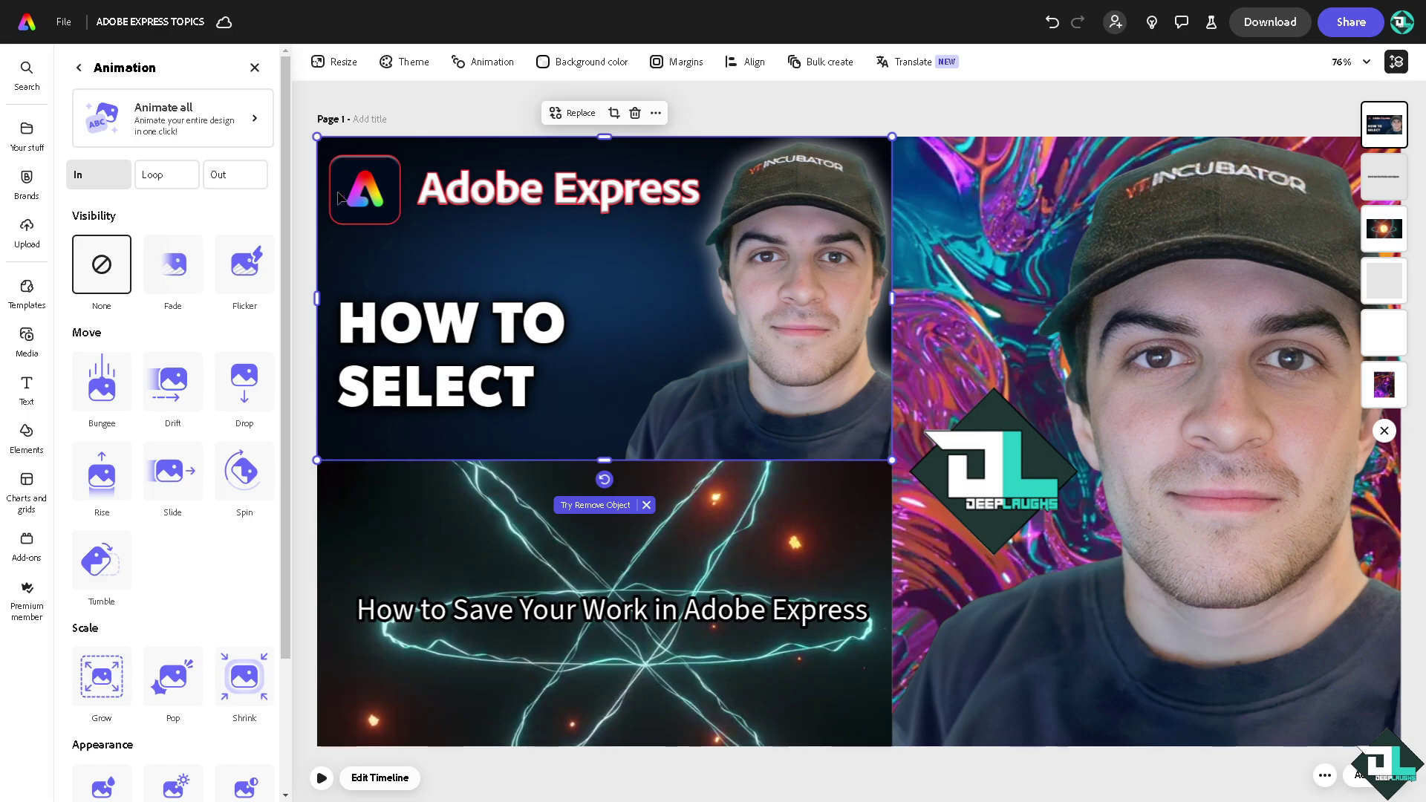
Step: Replace the subtitle text with 'How to Select in Adobe Express'
left_click(301, 217)
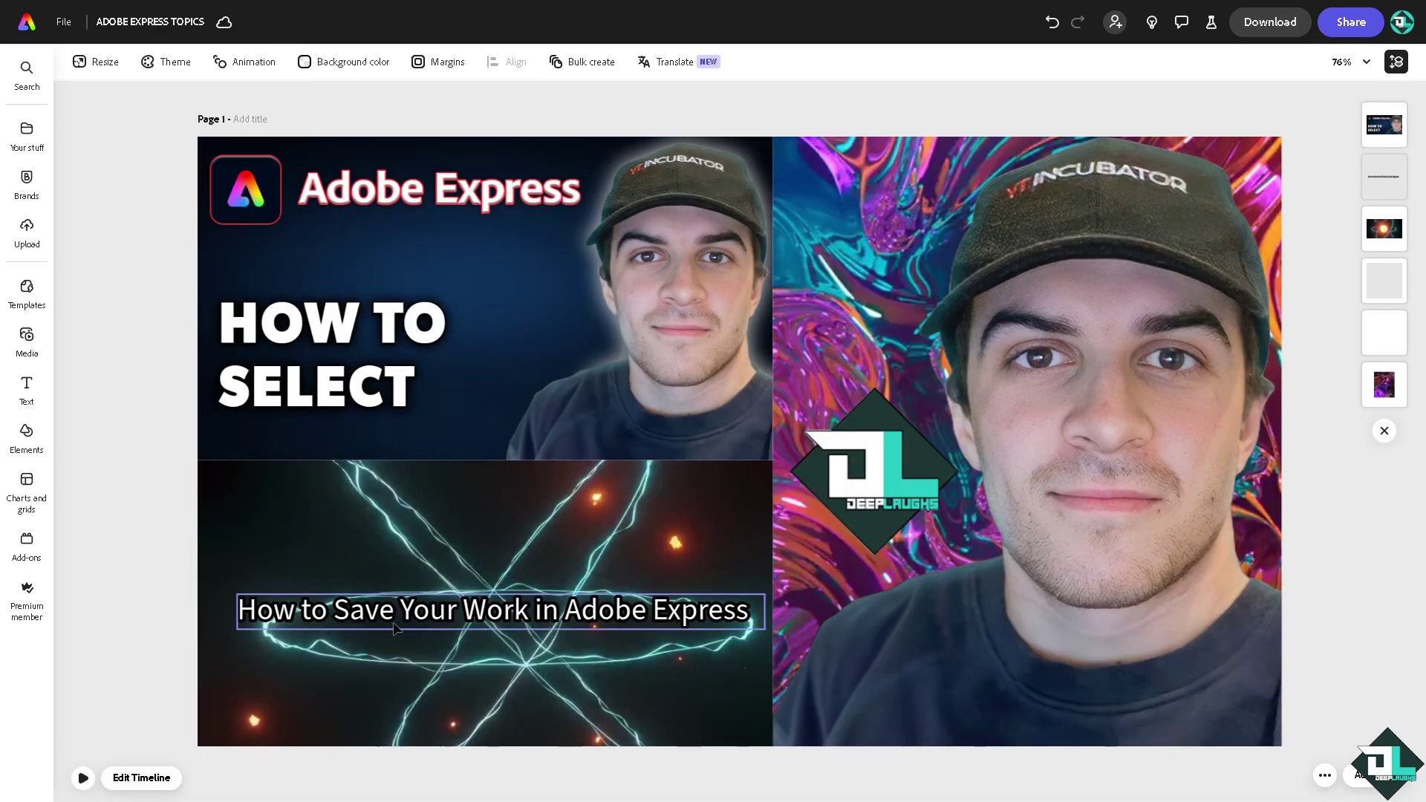
left_click(427, 619)
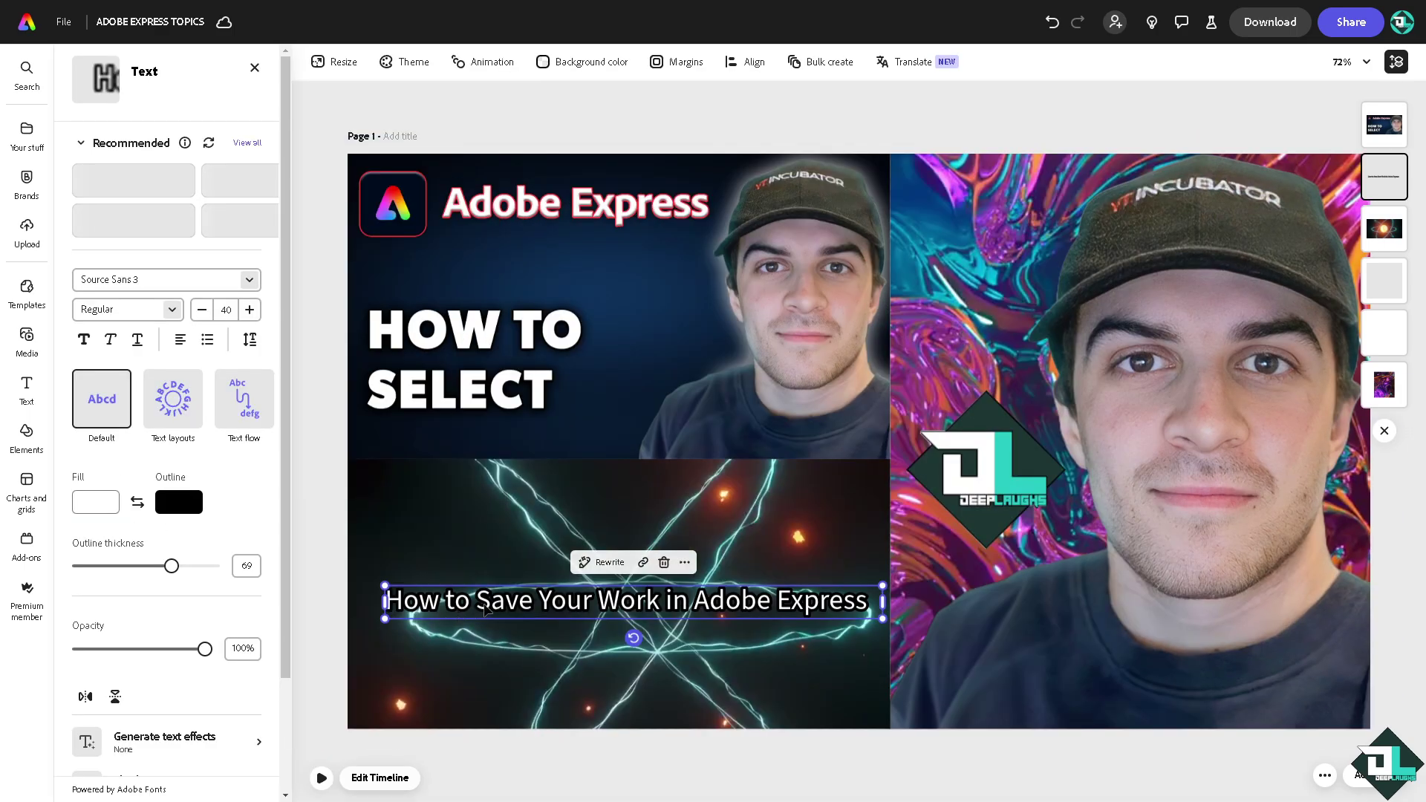
double_click(489, 603)
key("ctrl+a")
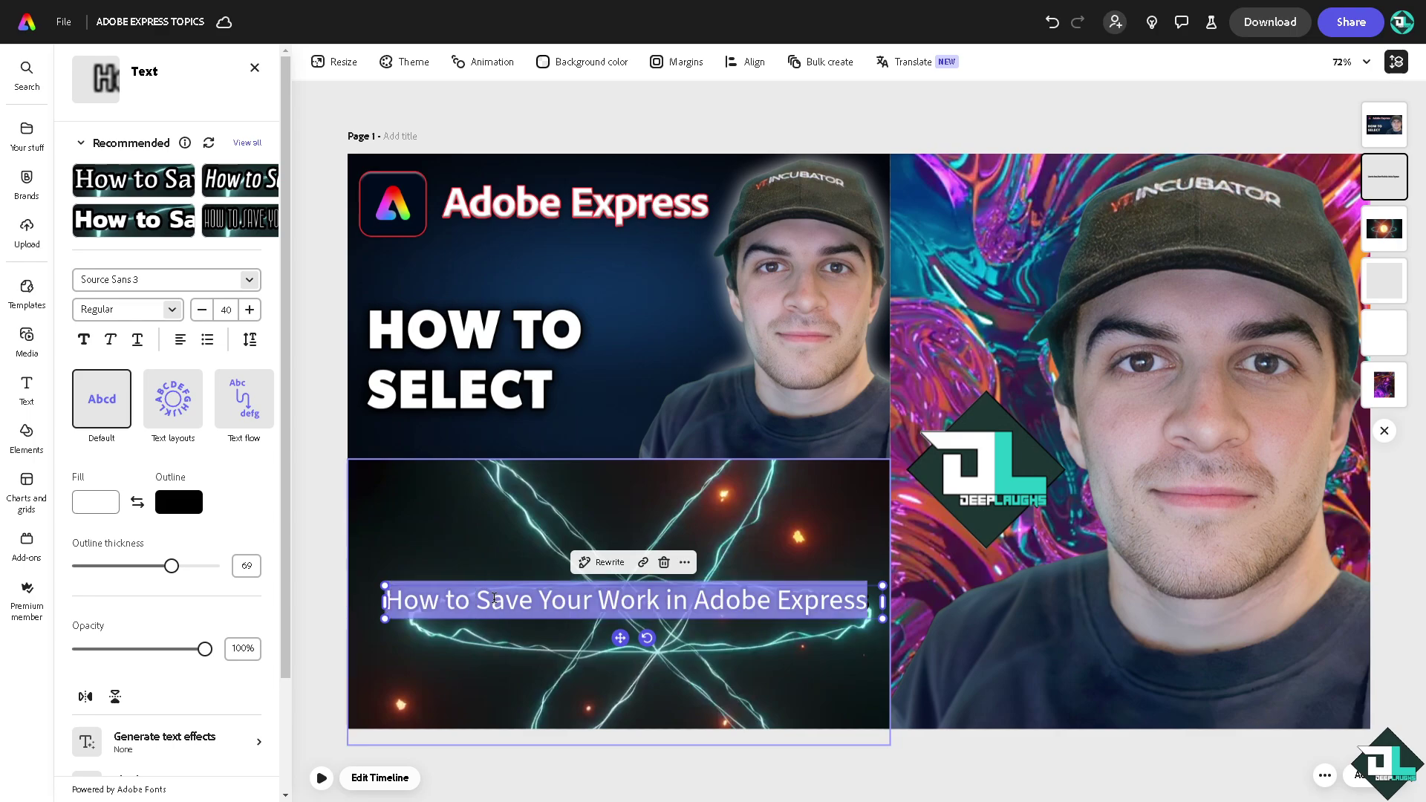
type("How to Select in Adobe Express")
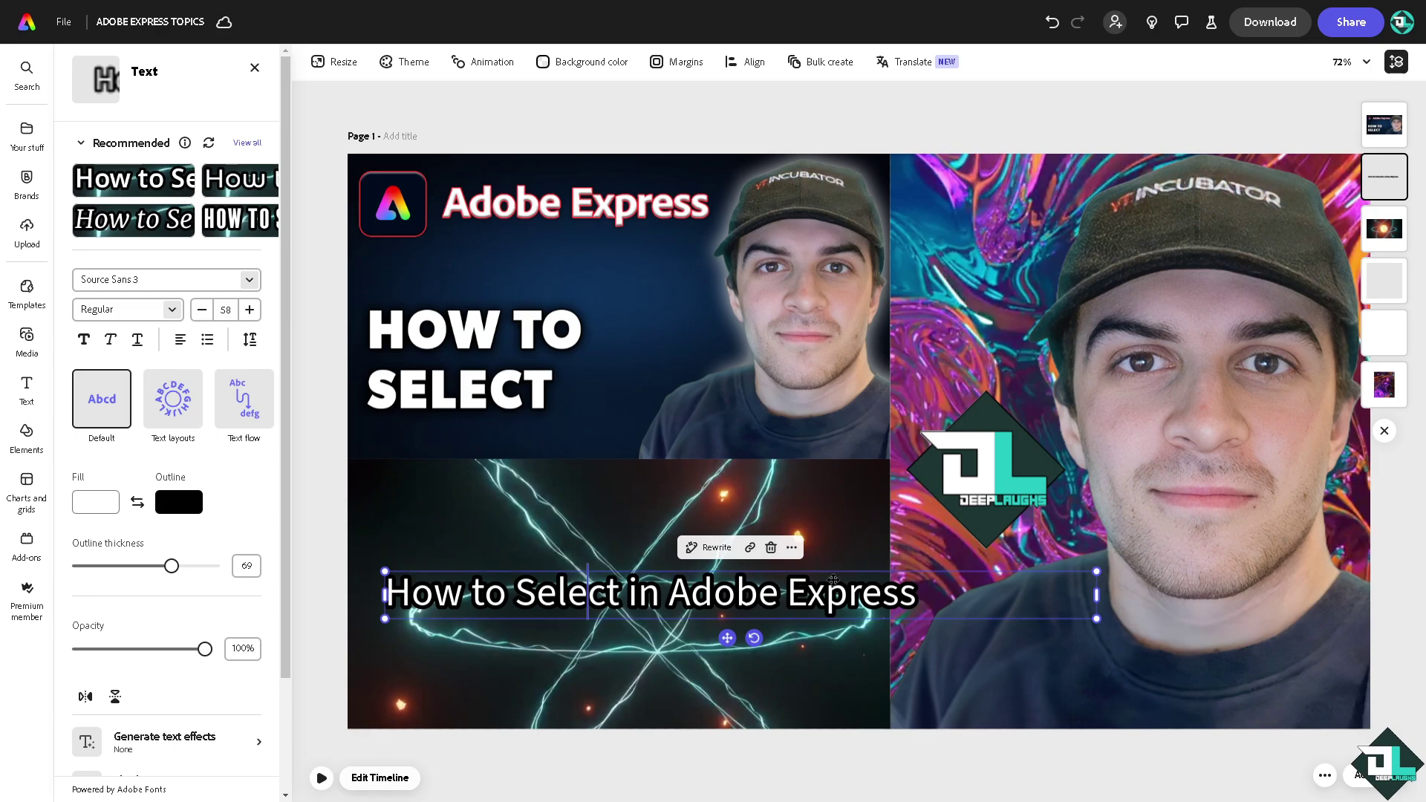
left_click(791, 594)
key("Escape")
key("Escape")
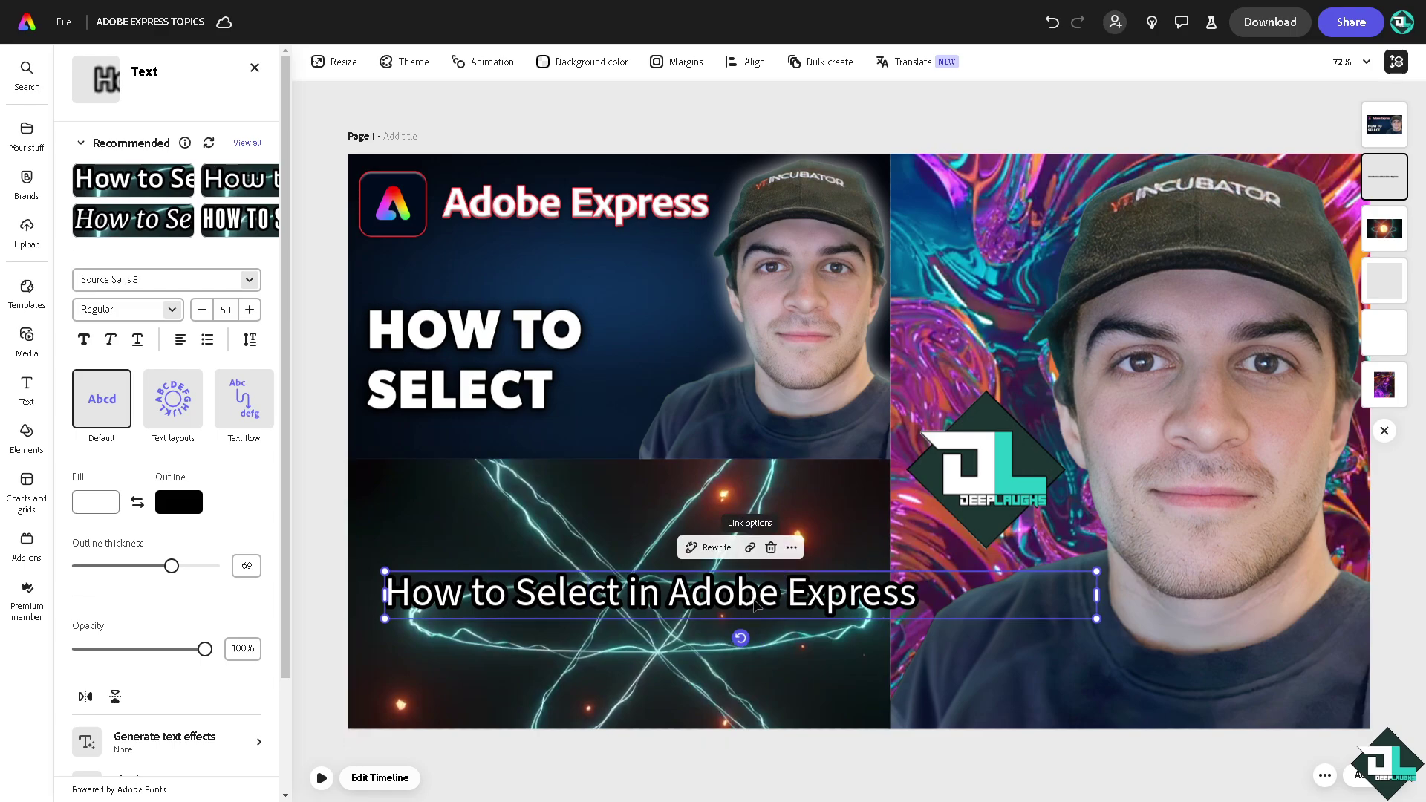
Step: Resize the subtitle to font size 54 using its corner handle
left_click(737, 600)
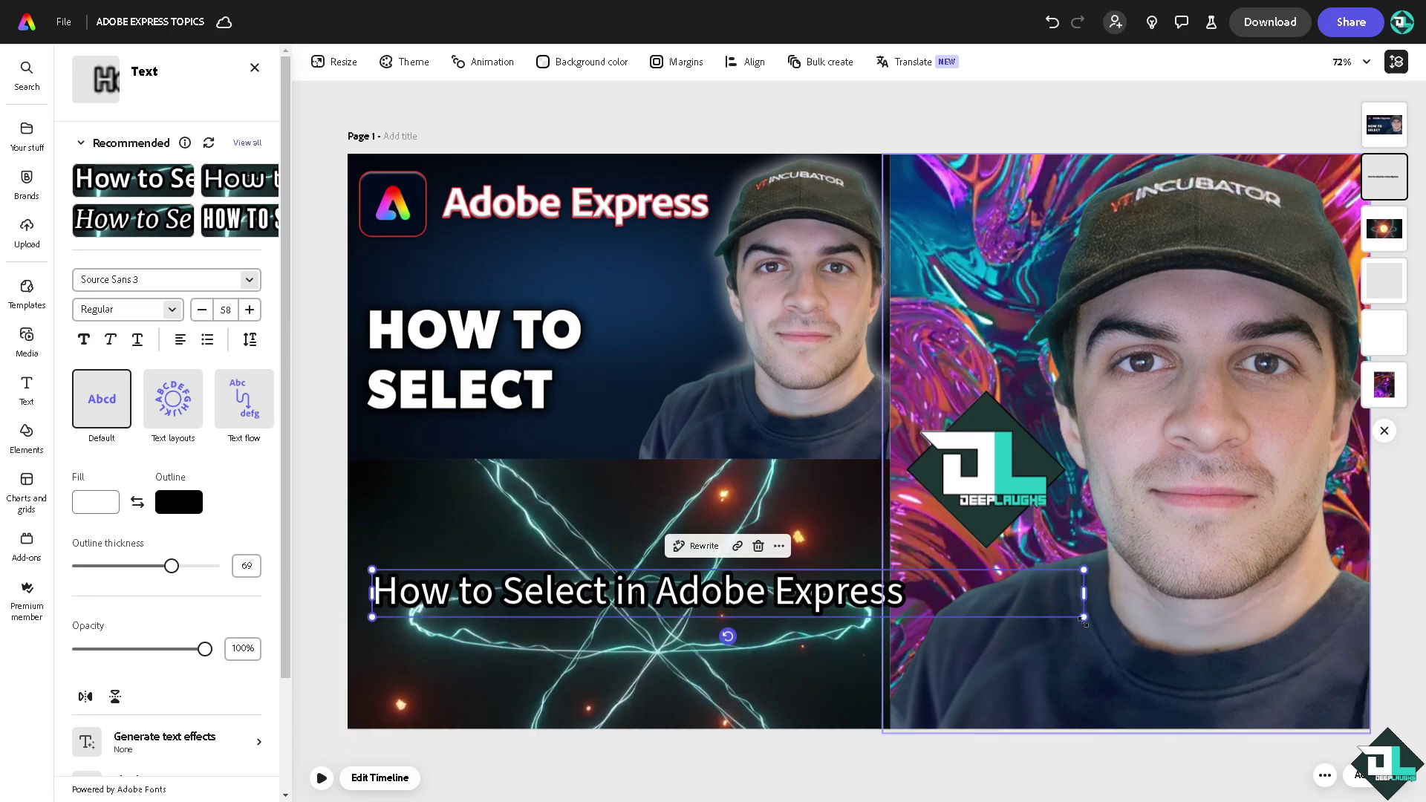
left_click_drag(1084, 619, 1039, 615)
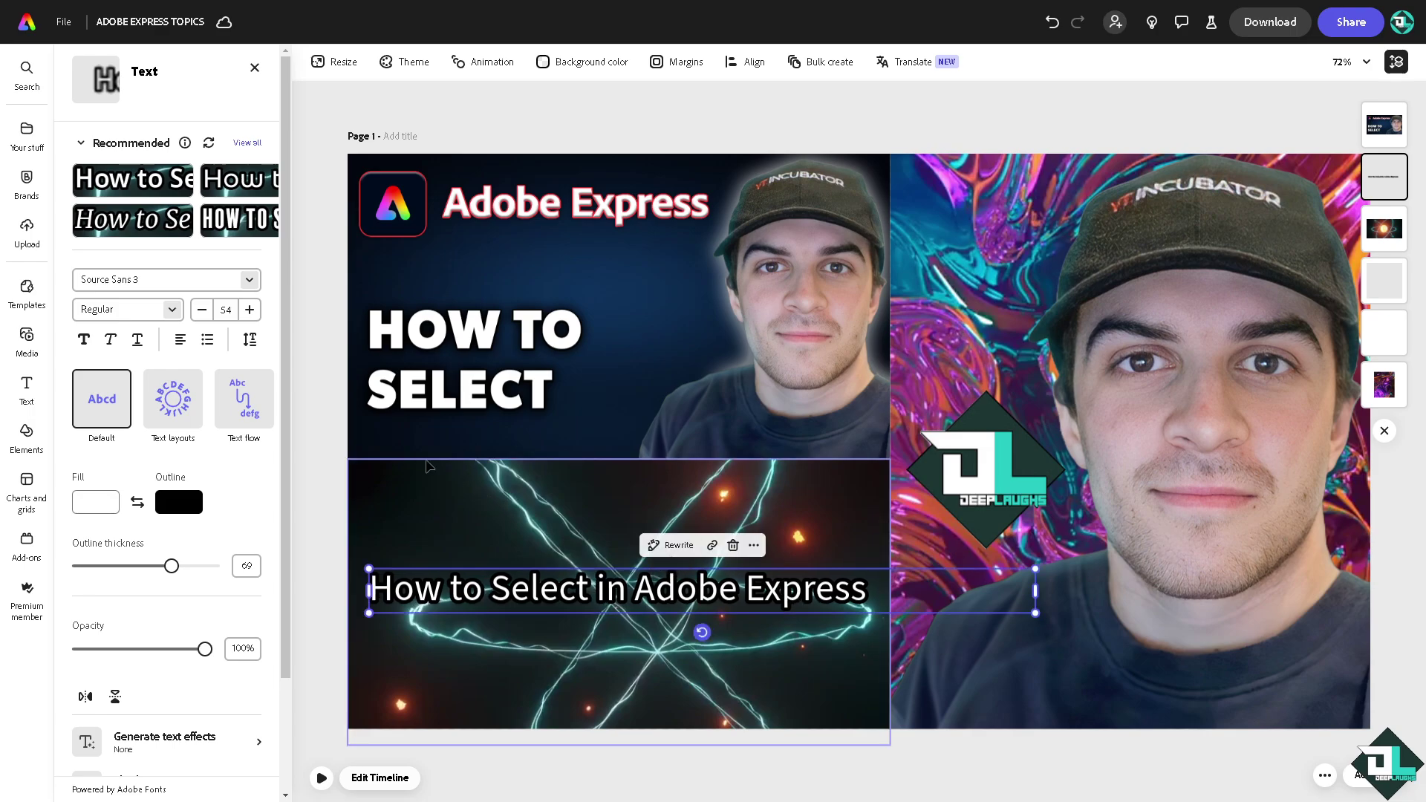
left_click(322, 429)
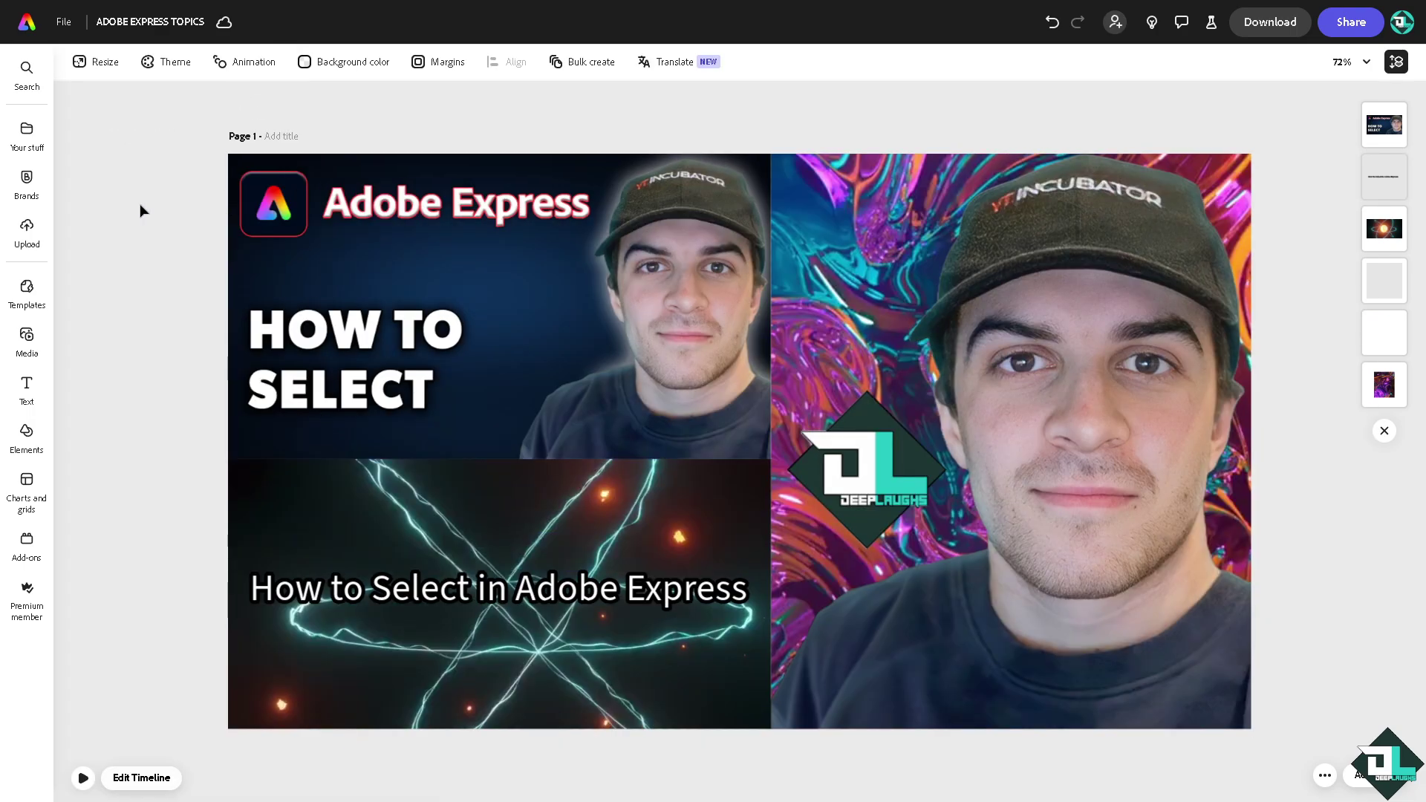
Step: In the Layers panel, drag the atom video layer above the caption text layer
left_click(1388, 72)
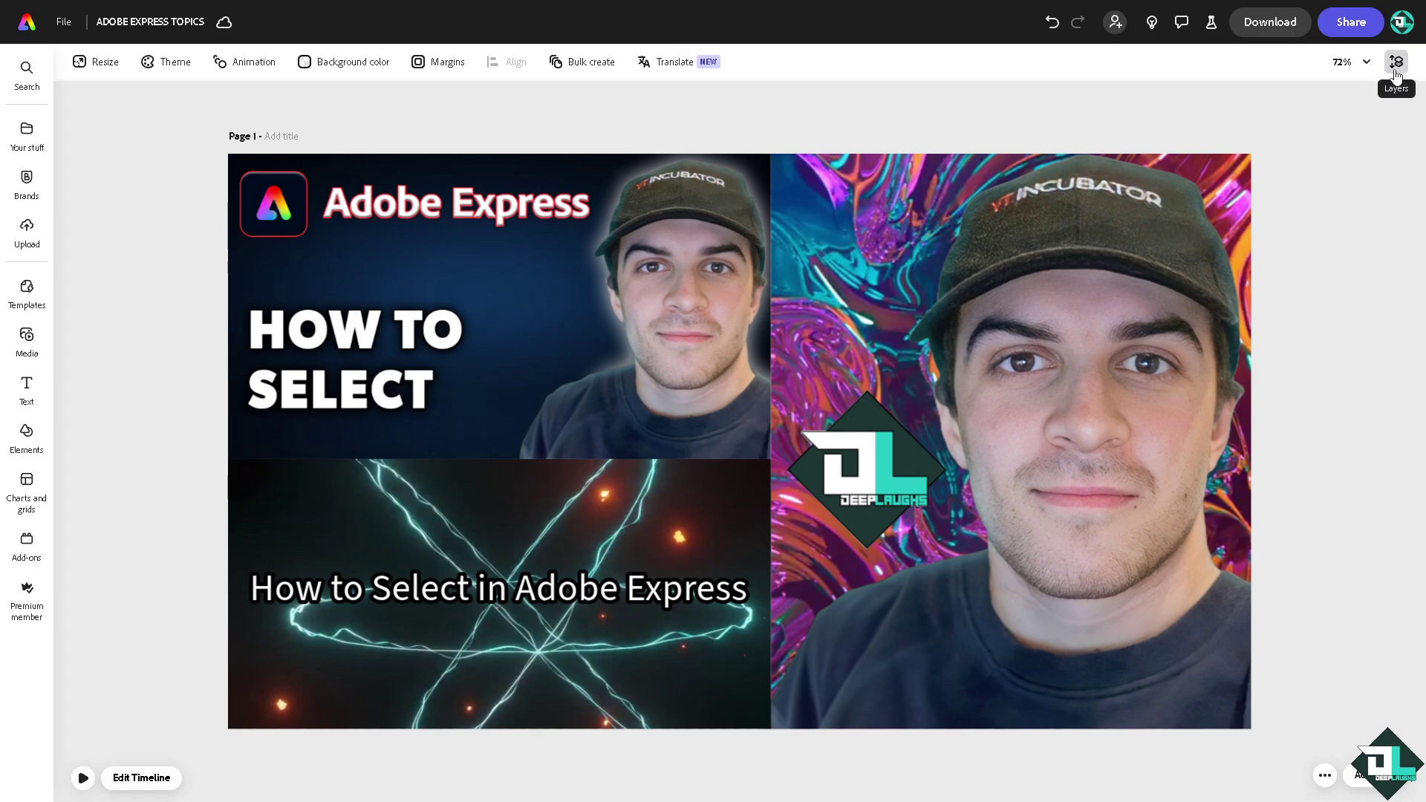
left_click(1396, 63)
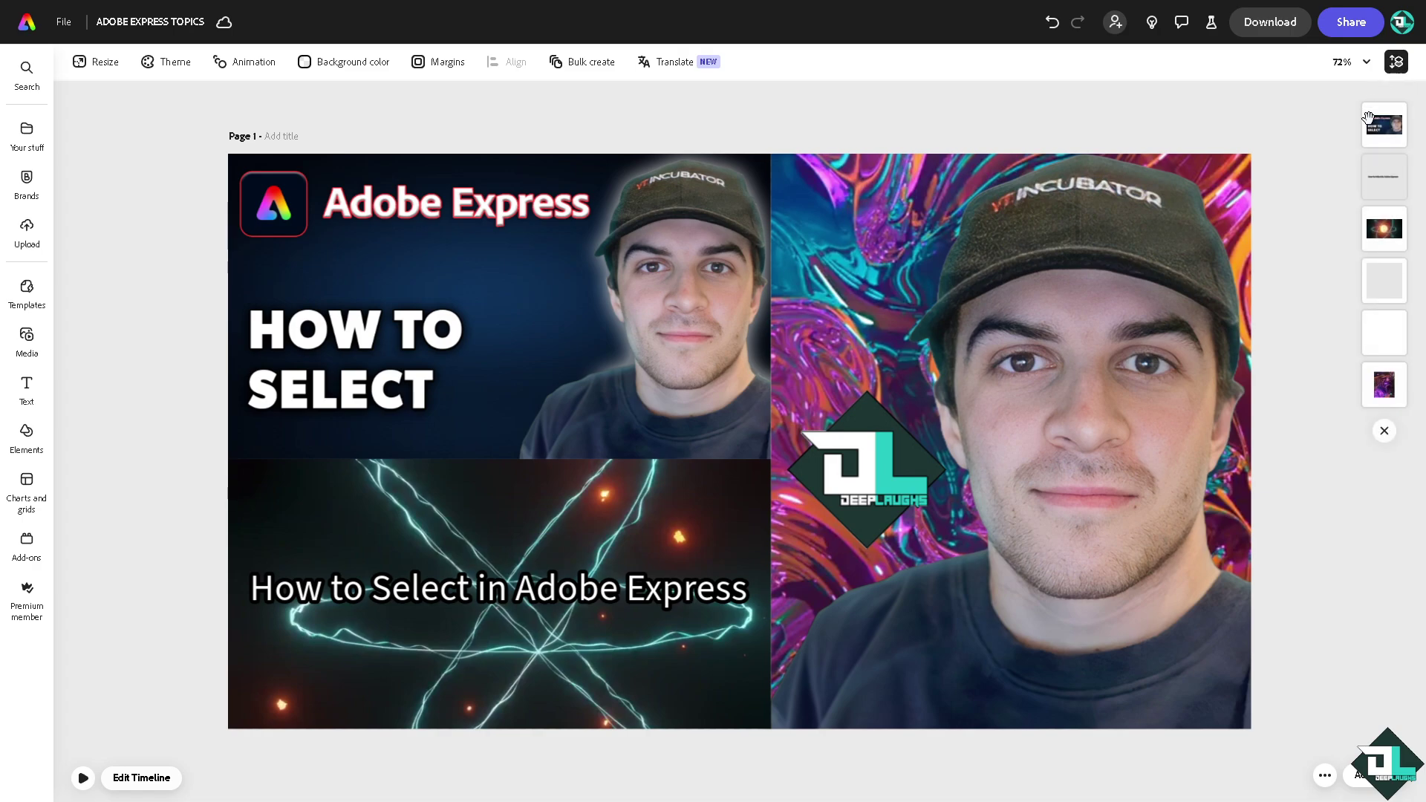
left_click(1382, 128)
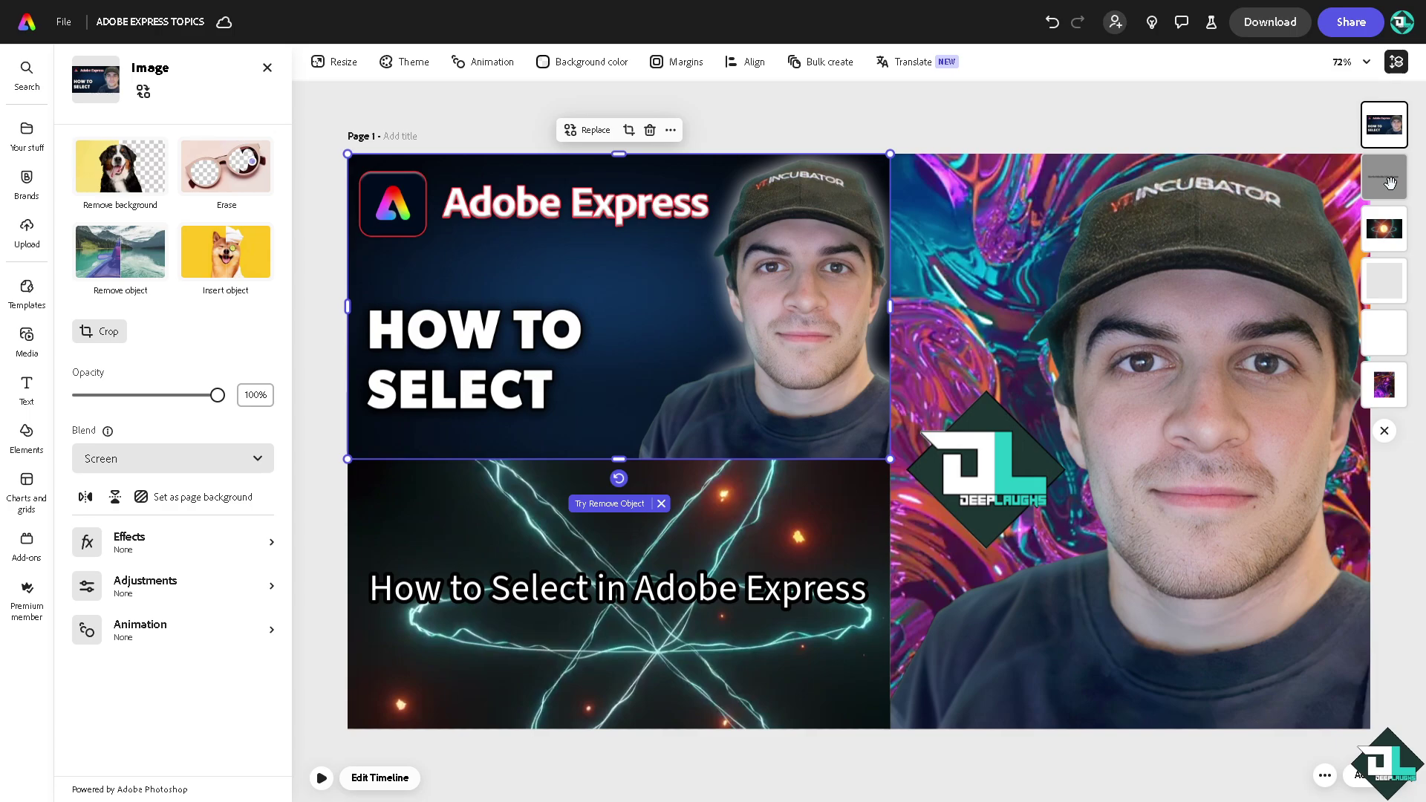
left_click(1385, 178)
left_click(1386, 229)
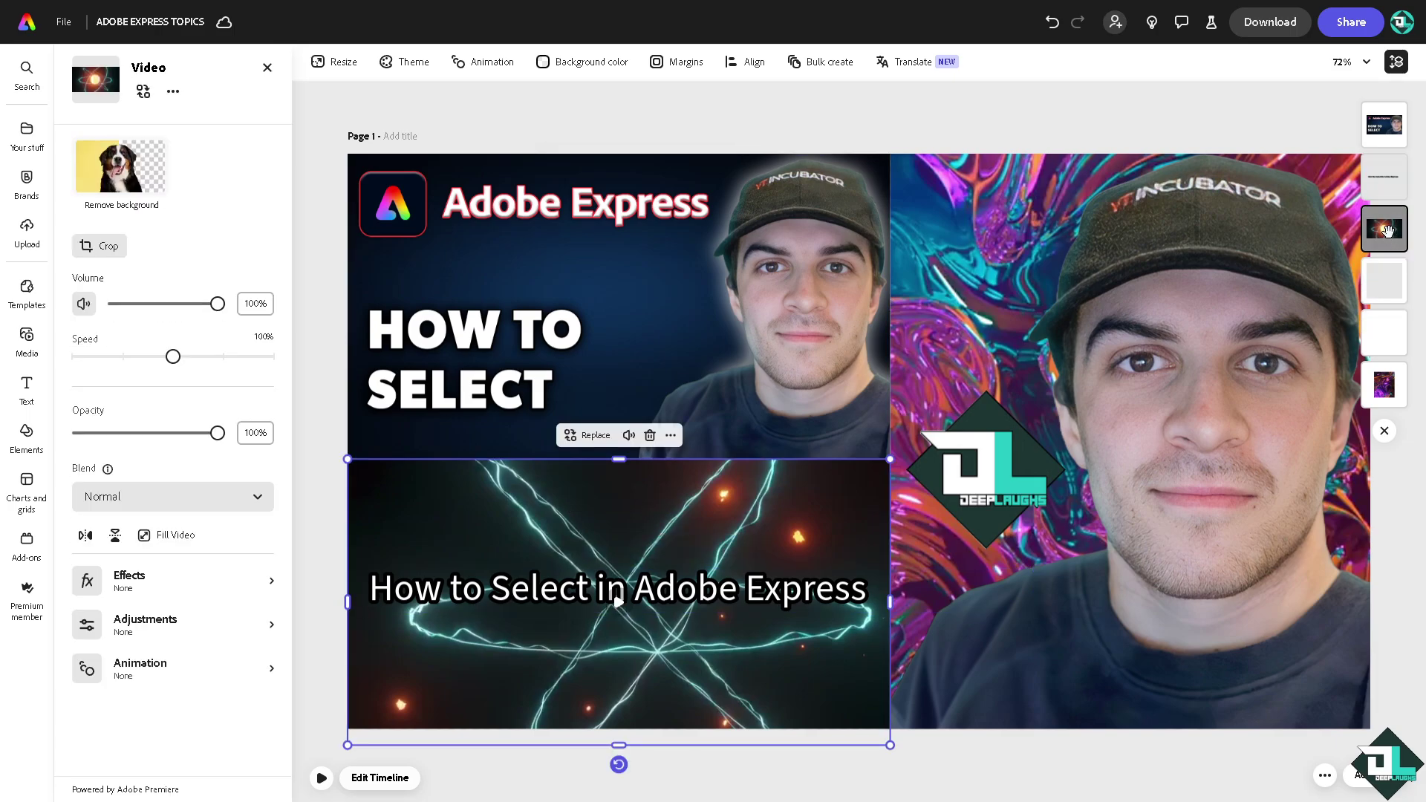
left_click_drag(1385, 229, 1392, 159)
left_click(1394, 184)
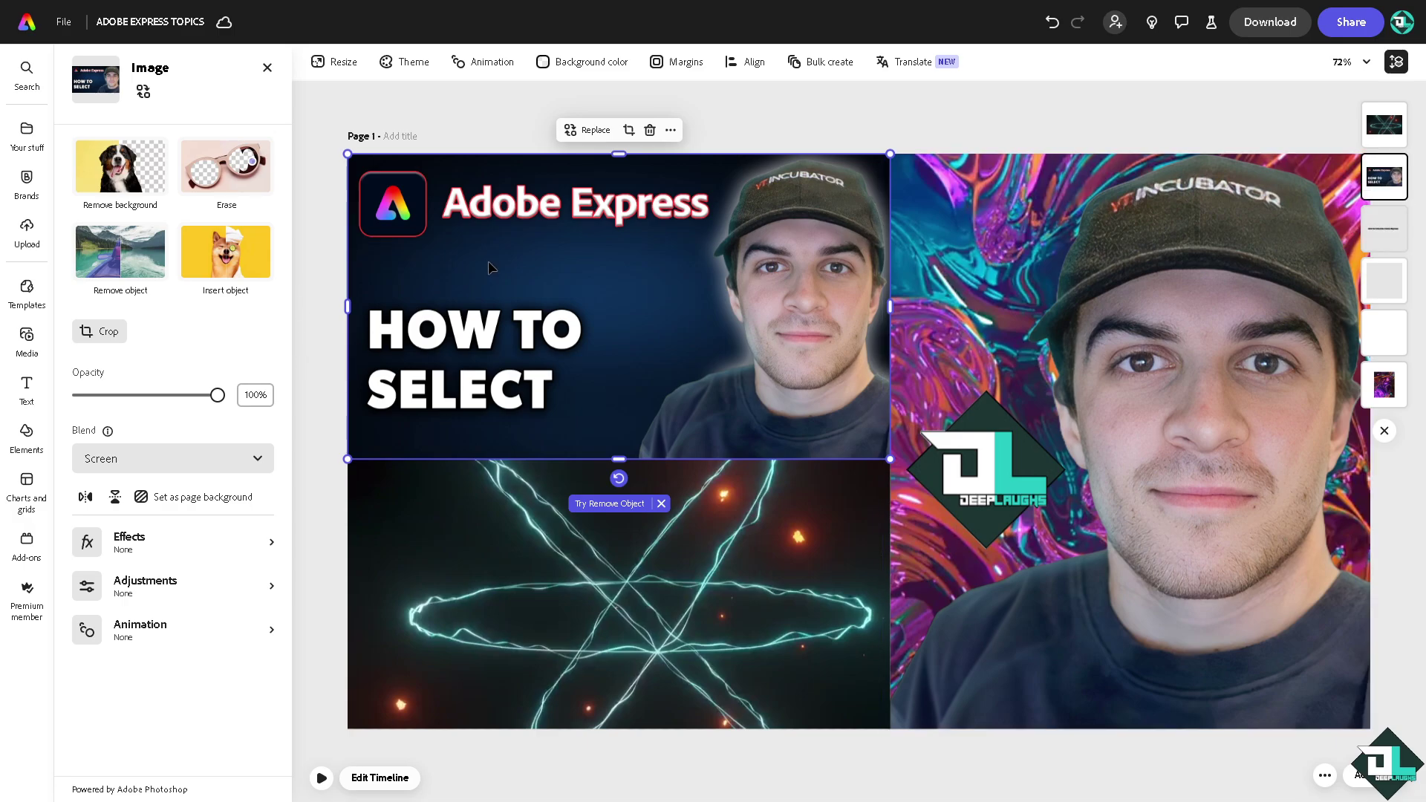
Step: Select the HOW TO SELECT image, atom video and DeepLaughs logo, and group them
left_click(483, 128)
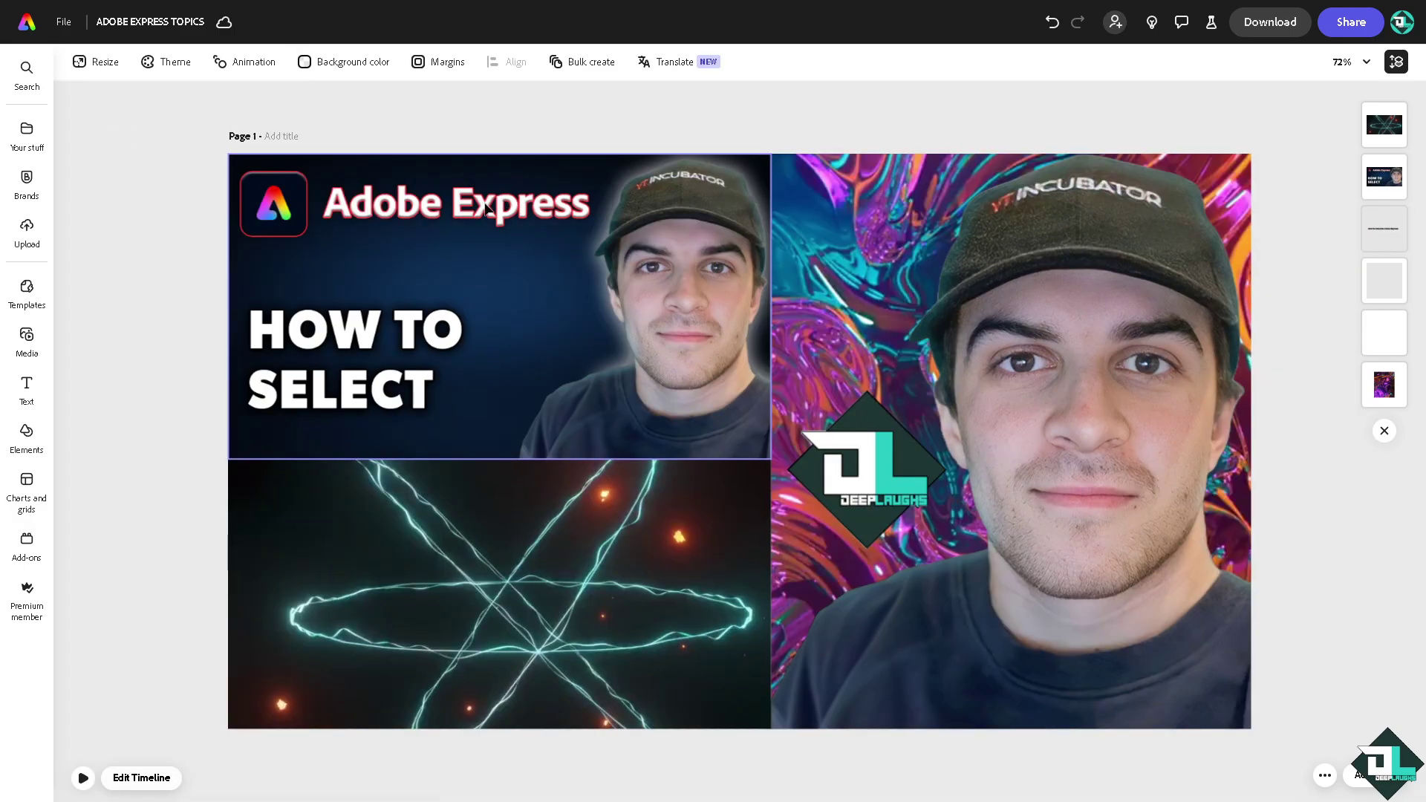
left_click(472, 243)
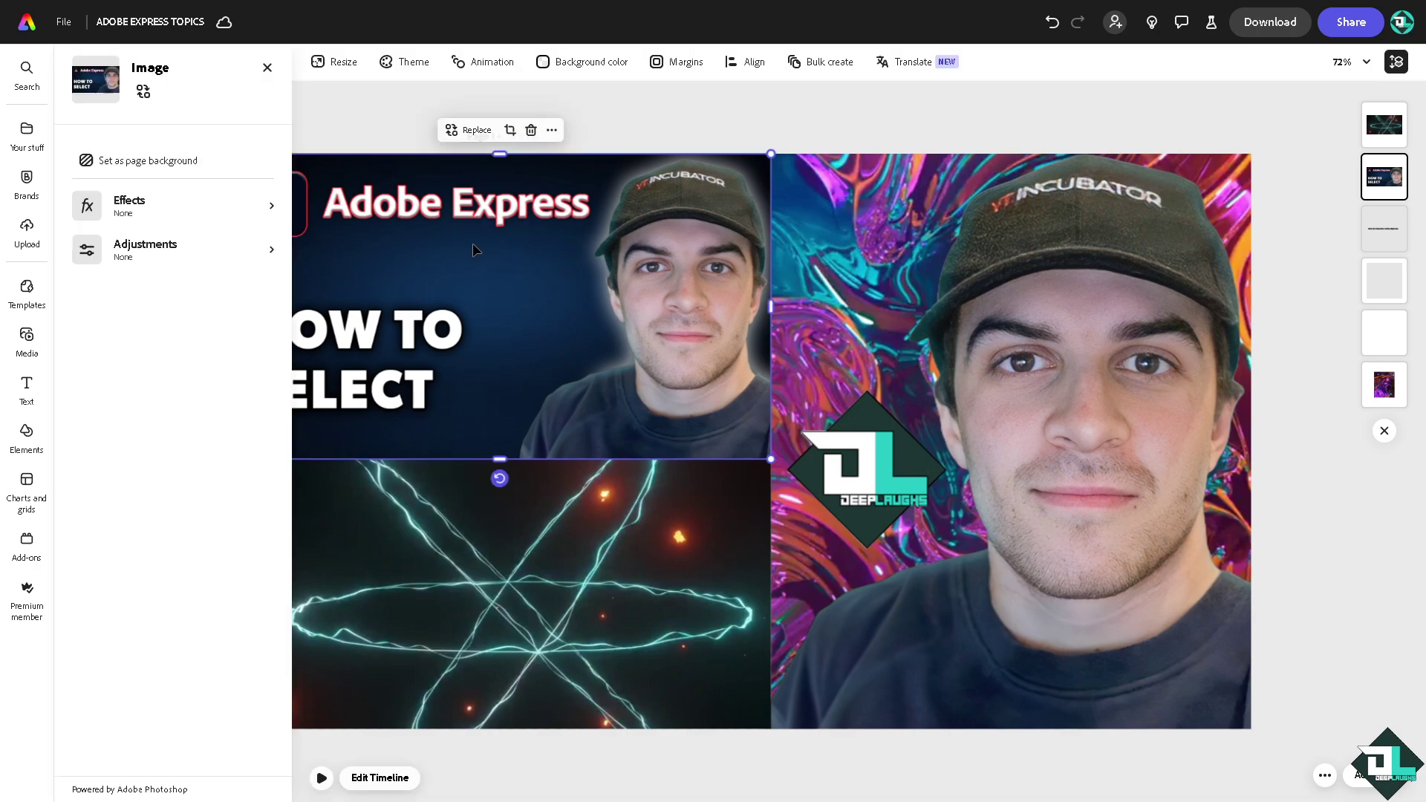
left_click(478, 537, "shift")
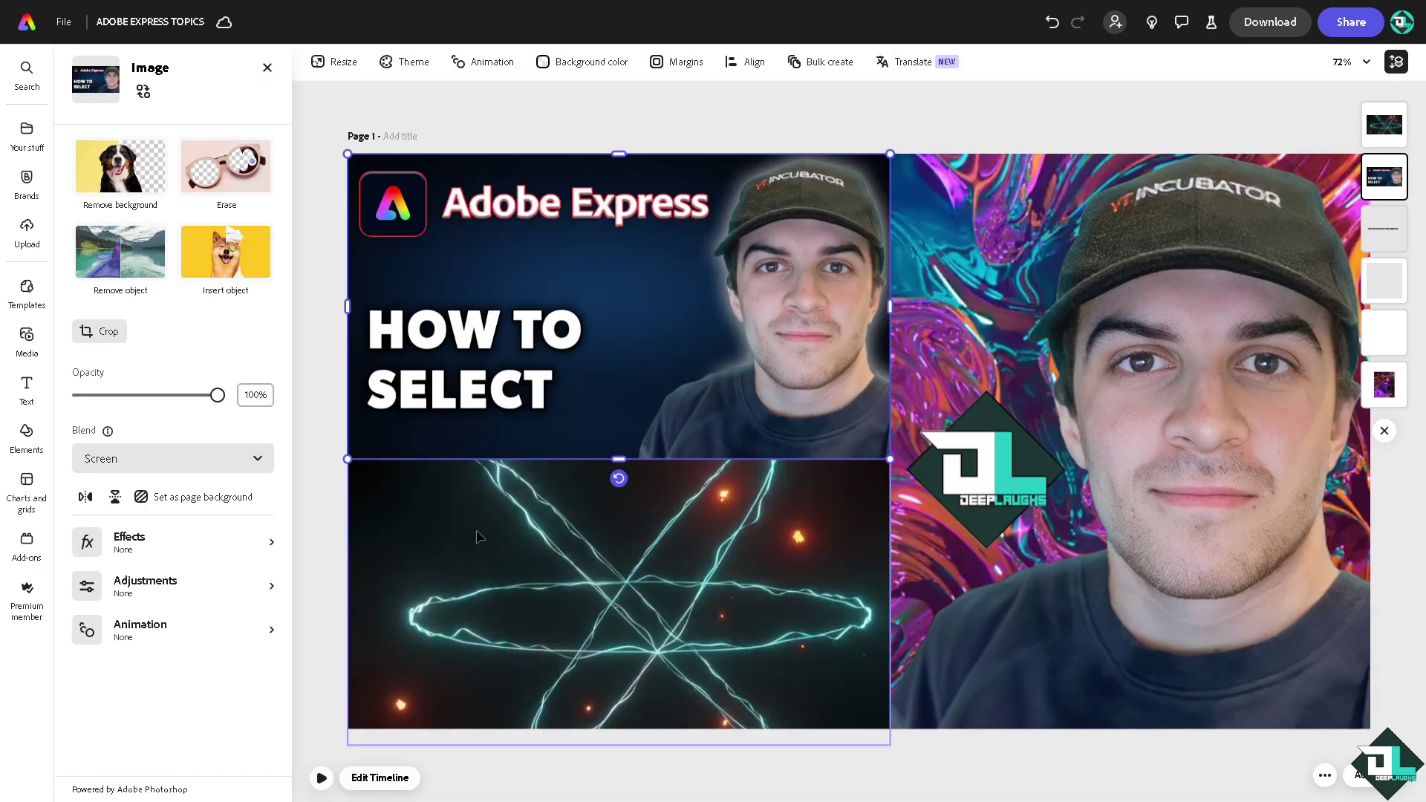
left_click(915, 473, "shift")
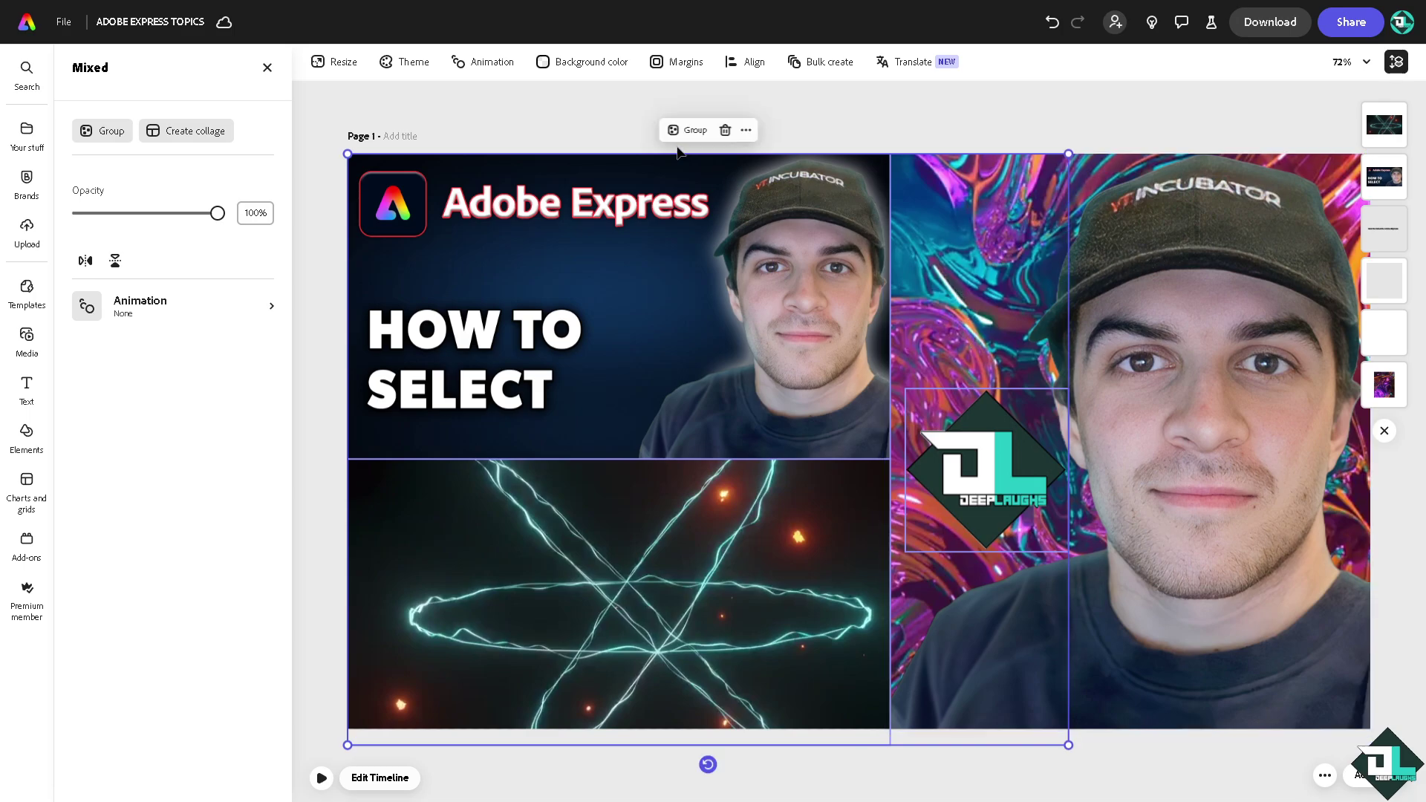
left_click(692, 131)
Step: Try moving and duplicating the group, undoing both with Ctrl+Z
left_click_drag(641, 225, 670, 225)
key("ctrl+z")
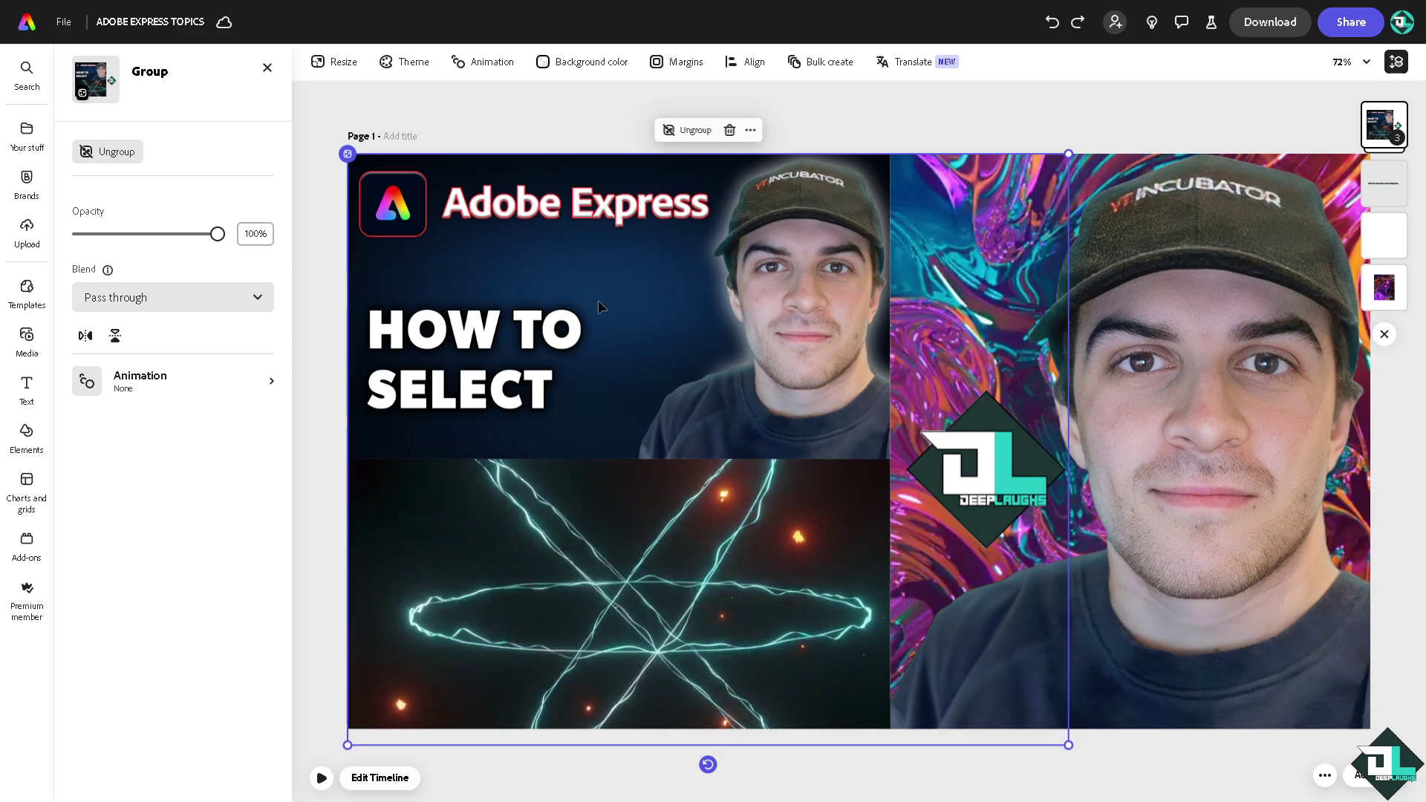
left_click_drag(587, 324, 777, 294)
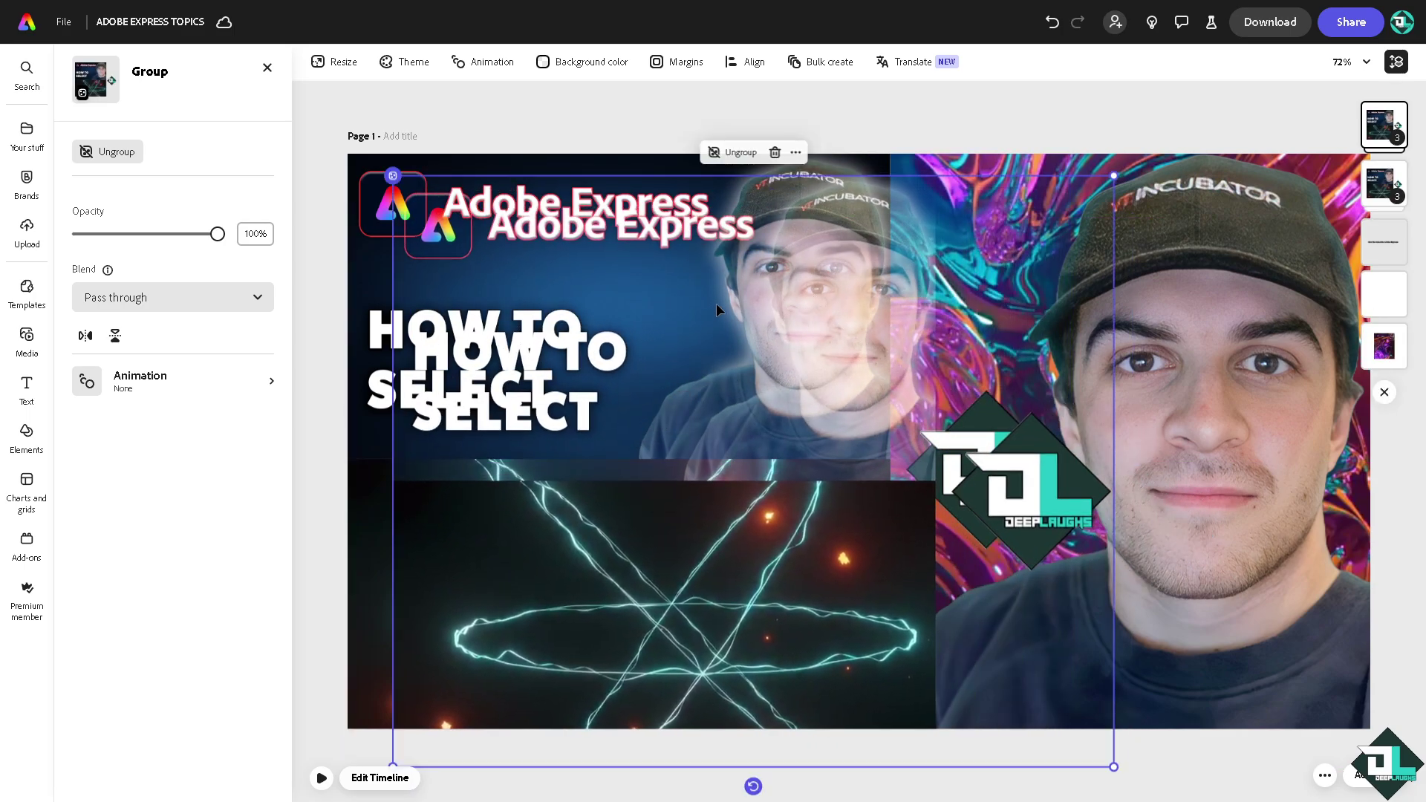
key("ctrl+z")
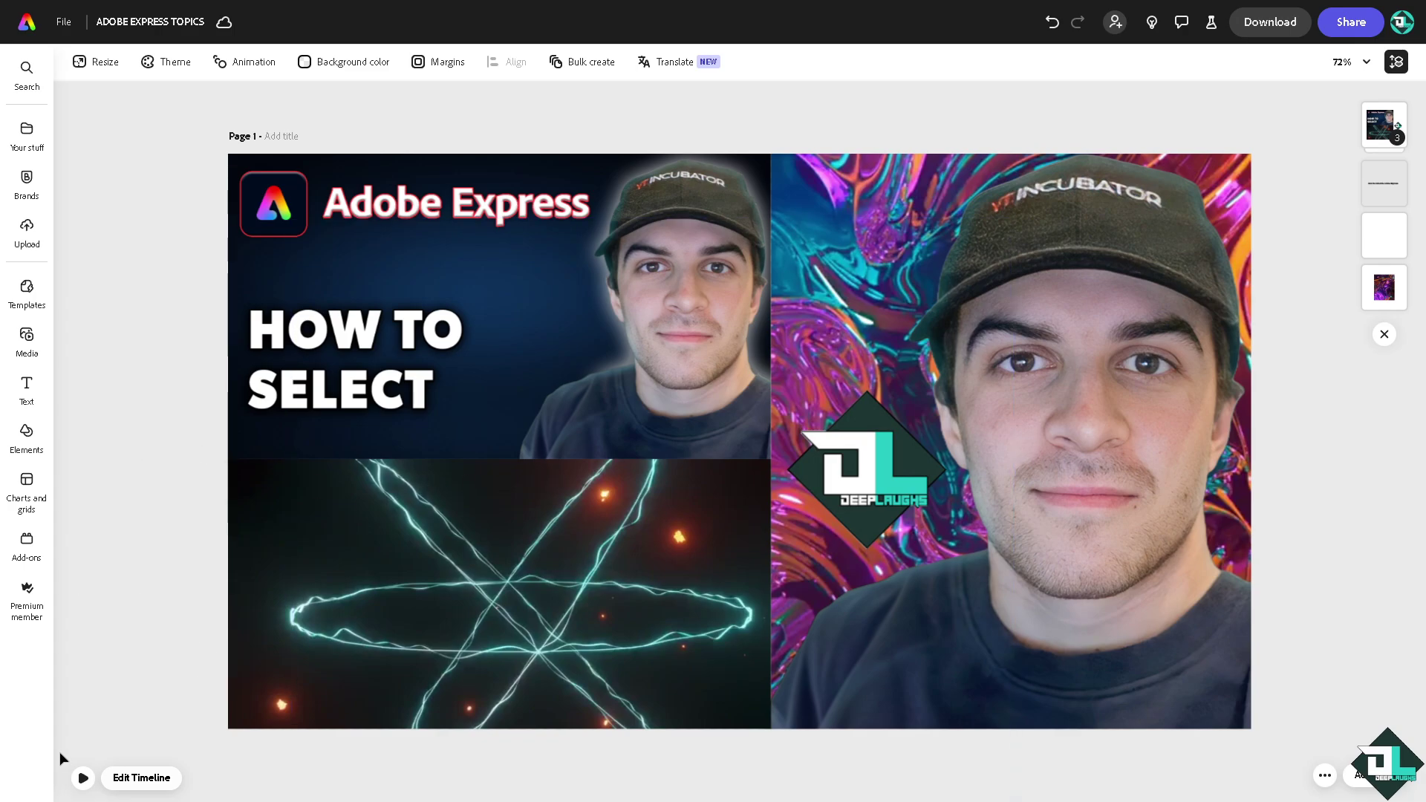
Step: Play, pause and resume the page 1 preview, select the group, then replay it
left_click(82, 791)
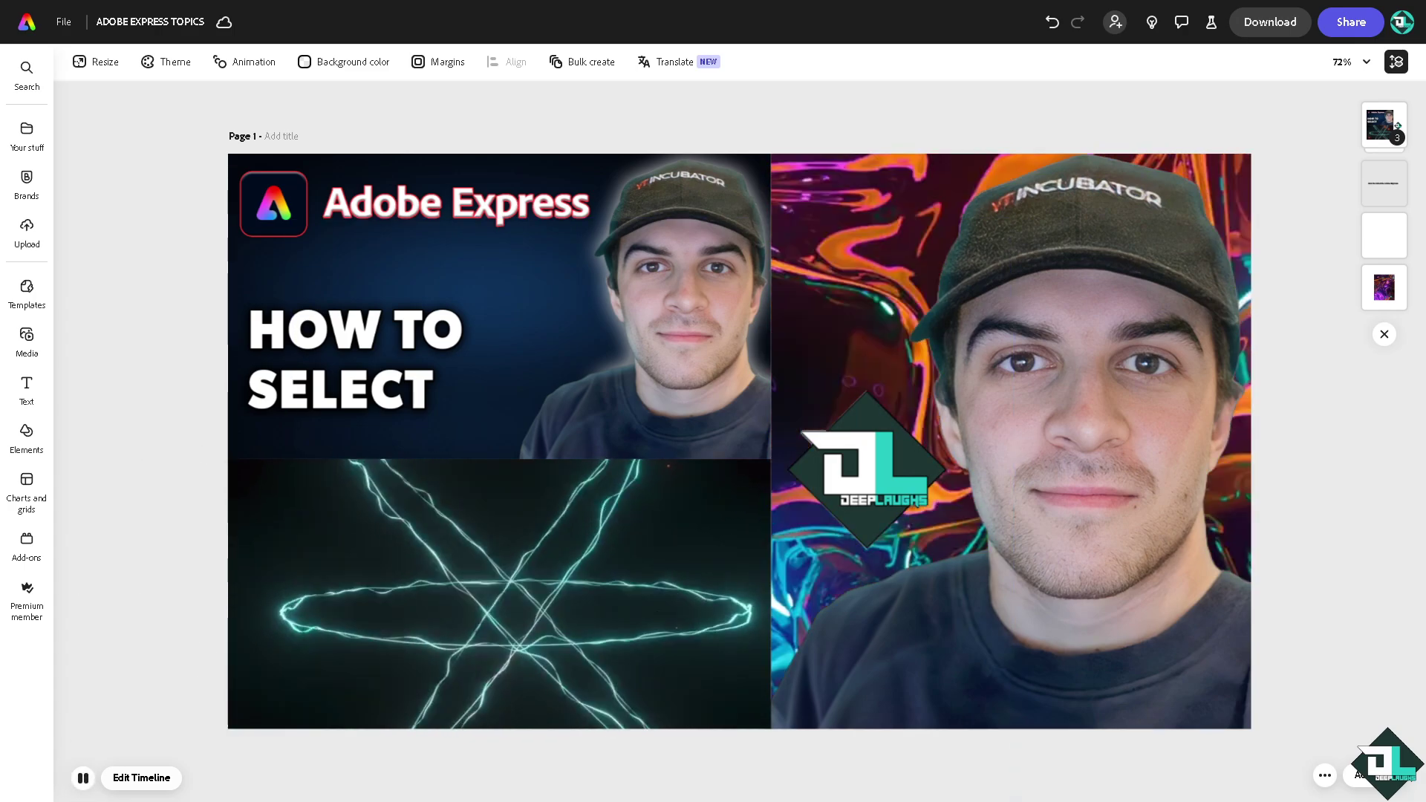
left_click(83, 780)
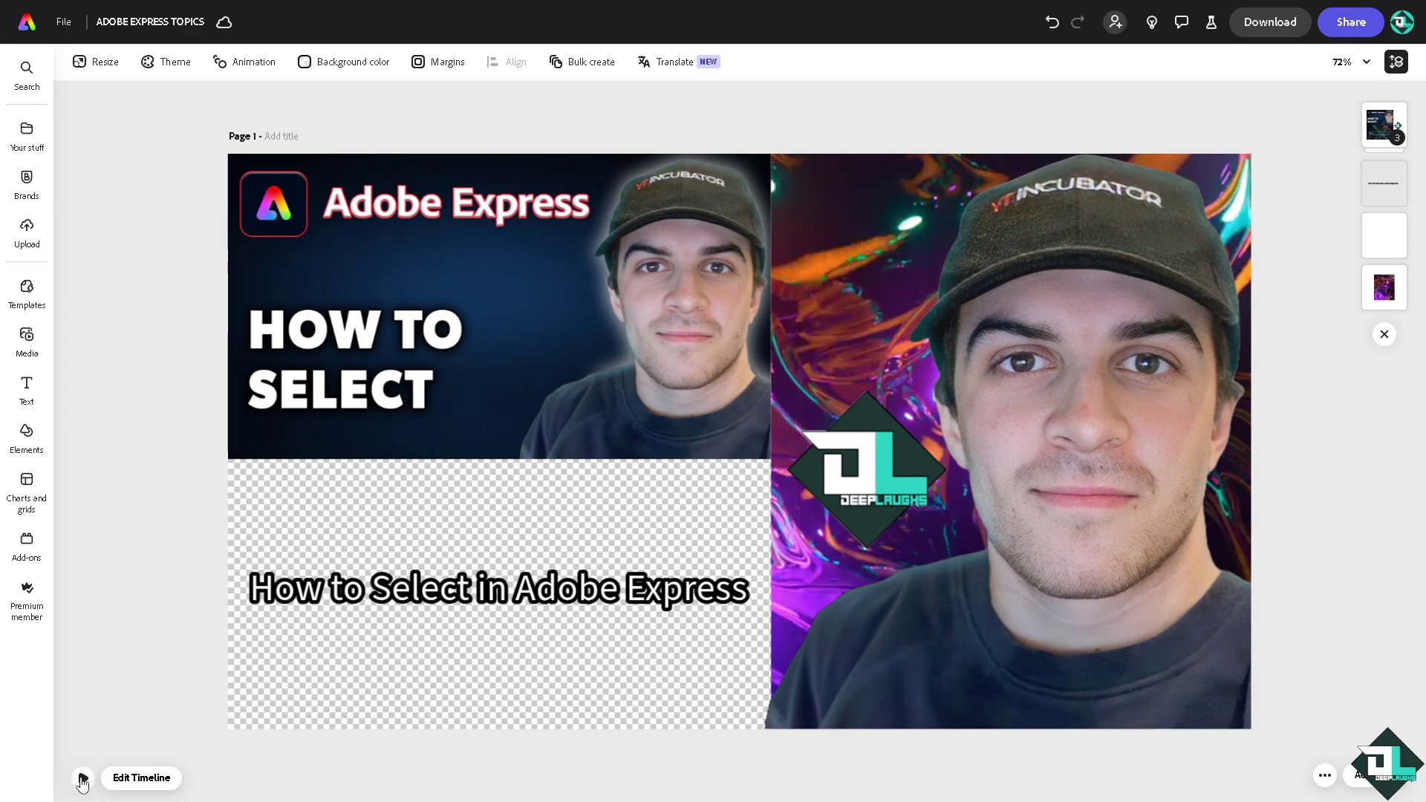
left_click(83, 780)
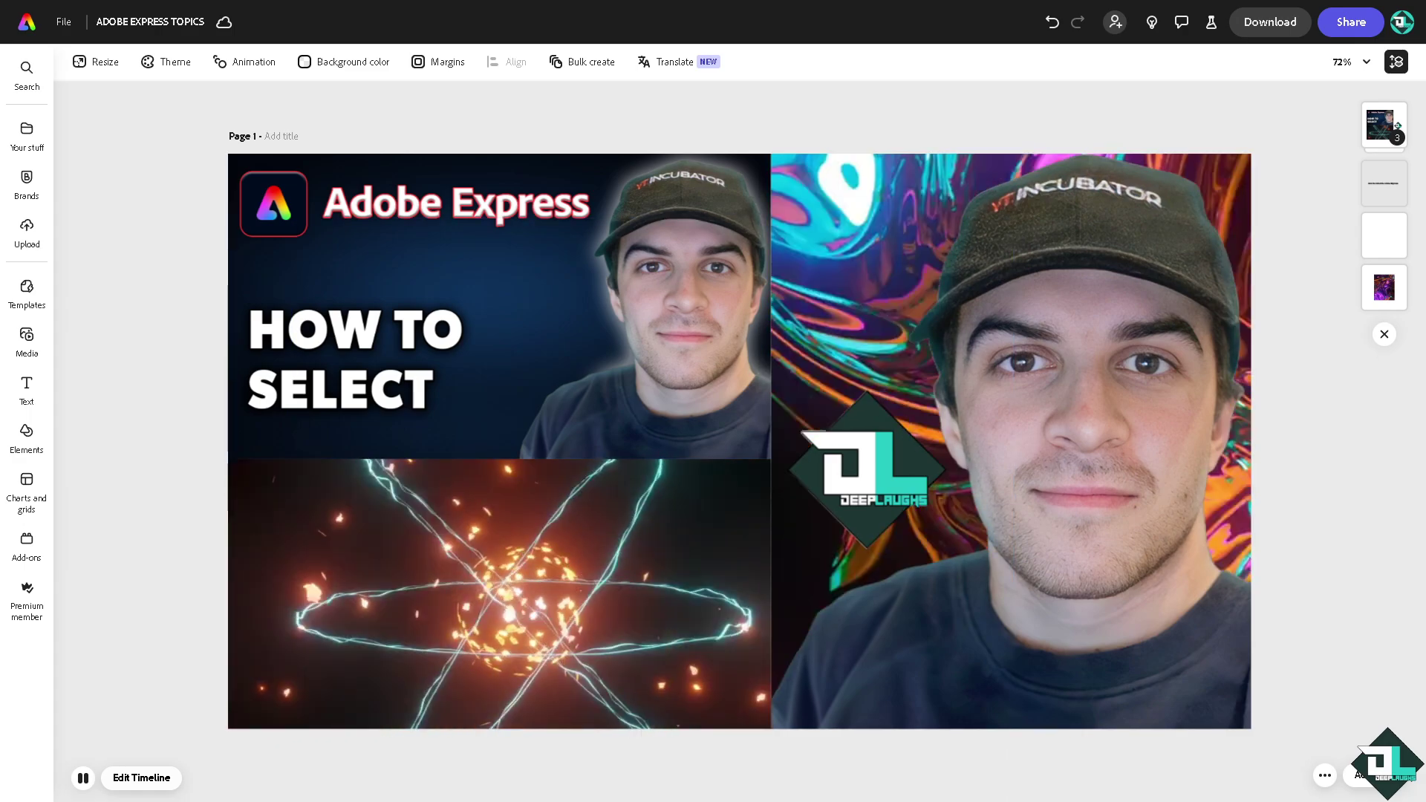
left_click(545, 312)
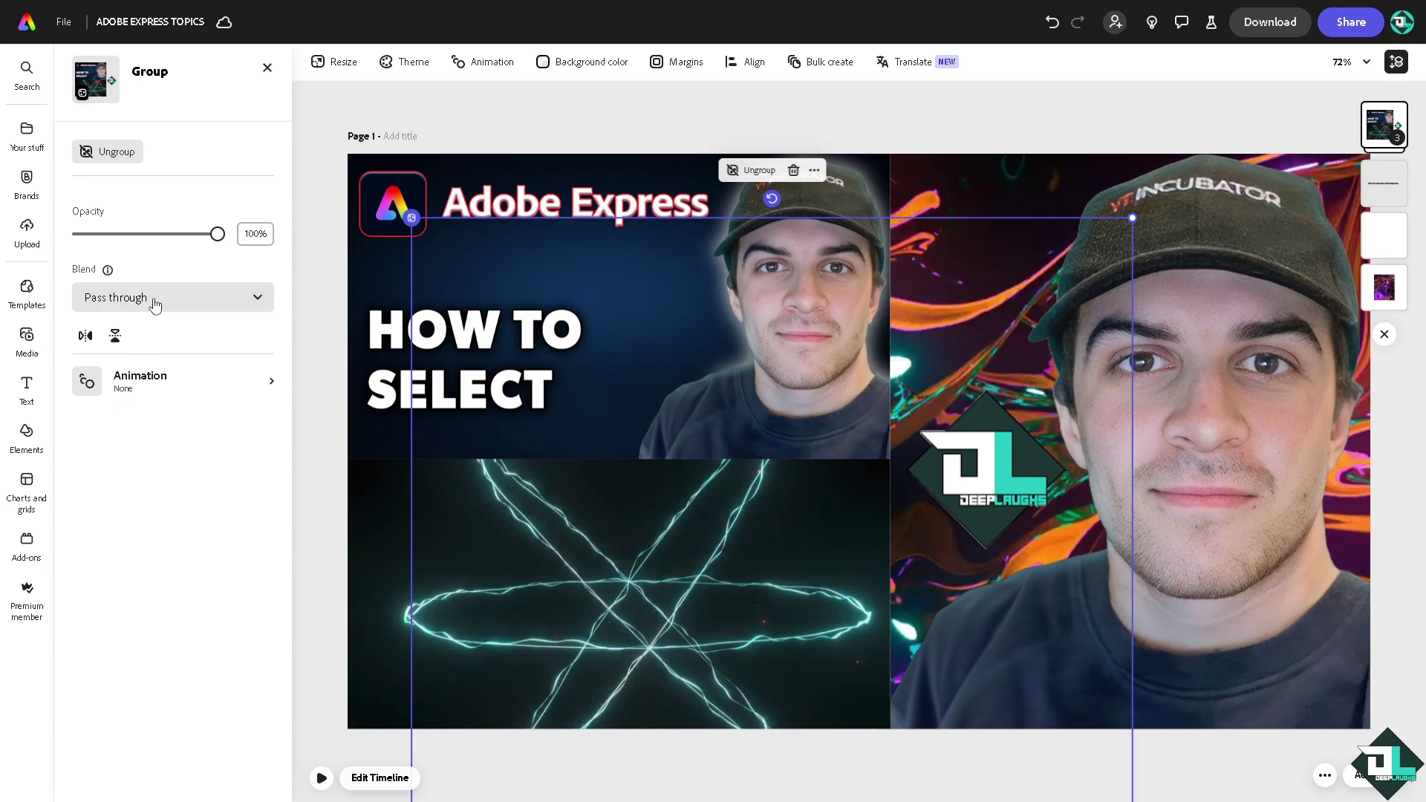
left_click(268, 67)
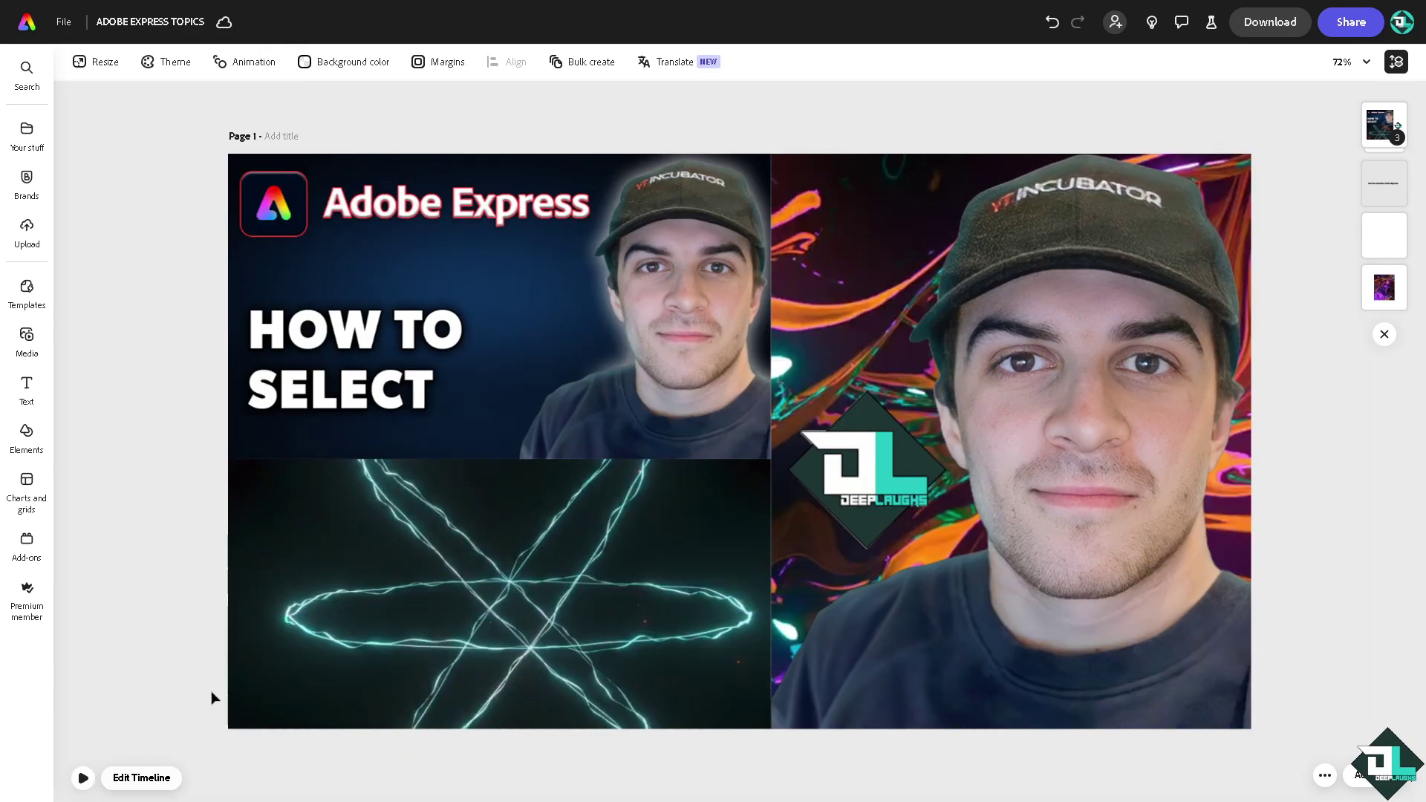
left_click(81, 779)
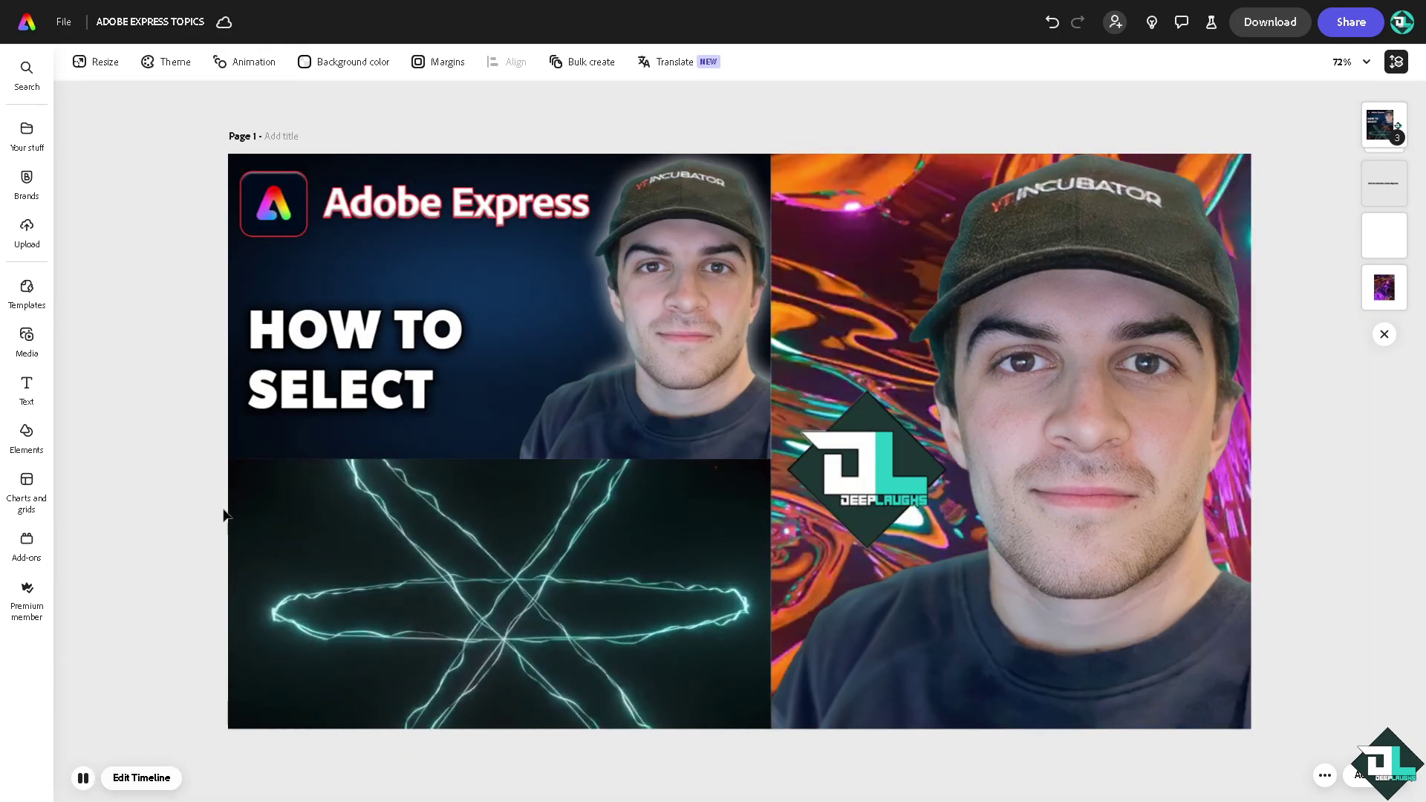